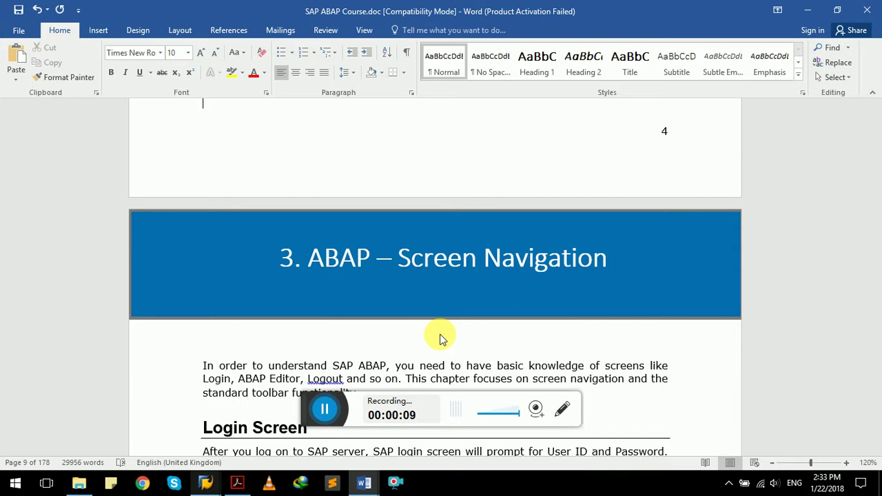
# - Read the Screen Navigation chapter's introduction and its Login Screen section down through the login screen picture
pyautogui.click(206, 371)
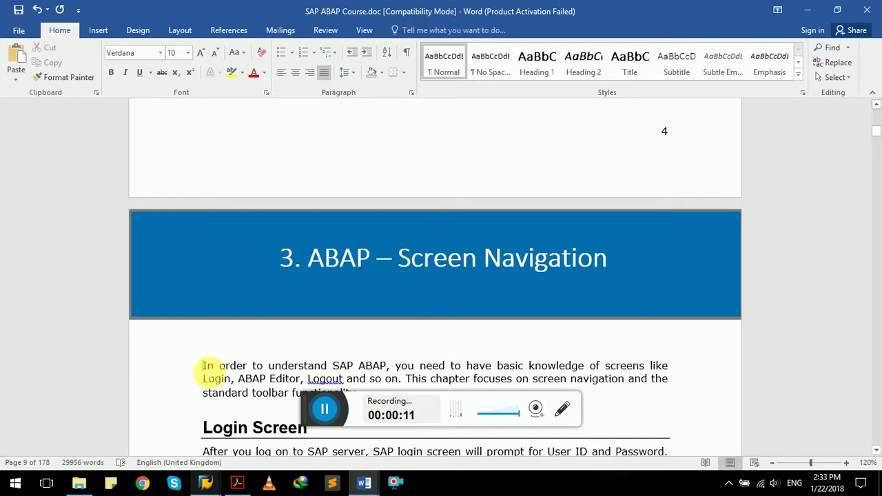
pyautogui.press('Down')
pyautogui.press('Down')
pyautogui.press('Down')
pyautogui.press('Down')
pyautogui.press('Down')
pyautogui.press('Down')
pyautogui.press('Down')
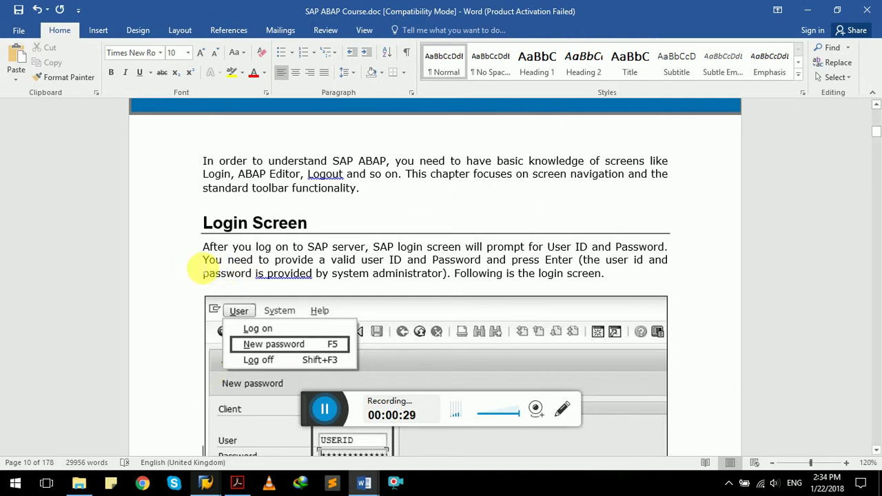
pyautogui.click(202, 261)
pyautogui.press('Down')
pyautogui.press('Down')
pyautogui.press('Down')
pyautogui.press('Down')
pyautogui.press('Down')
pyautogui.press('Down')
pyautogui.press('Down')
pyautogui.press('Down')
pyautogui.press('Down')
pyautogui.press('Down')
pyautogui.press('Down')
pyautogui.press('Down')
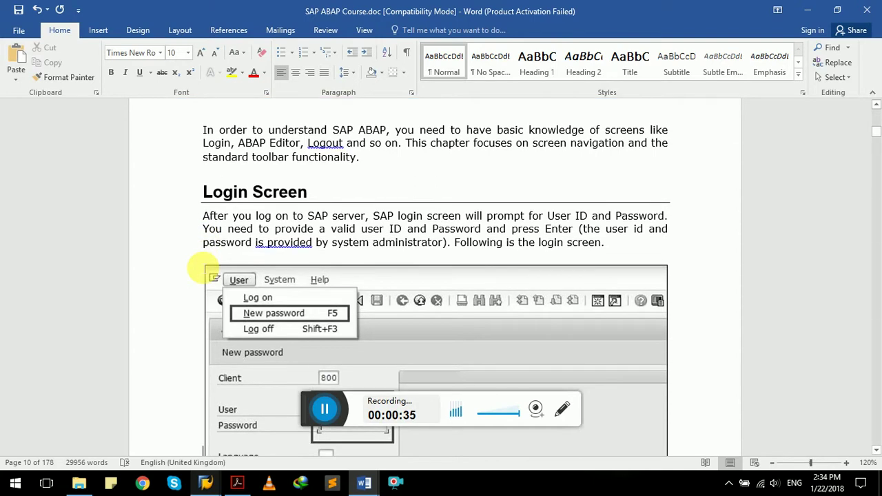
pyautogui.press('Down')
pyautogui.press('Down')
pyautogui.press('Down')
pyautogui.press('Down')
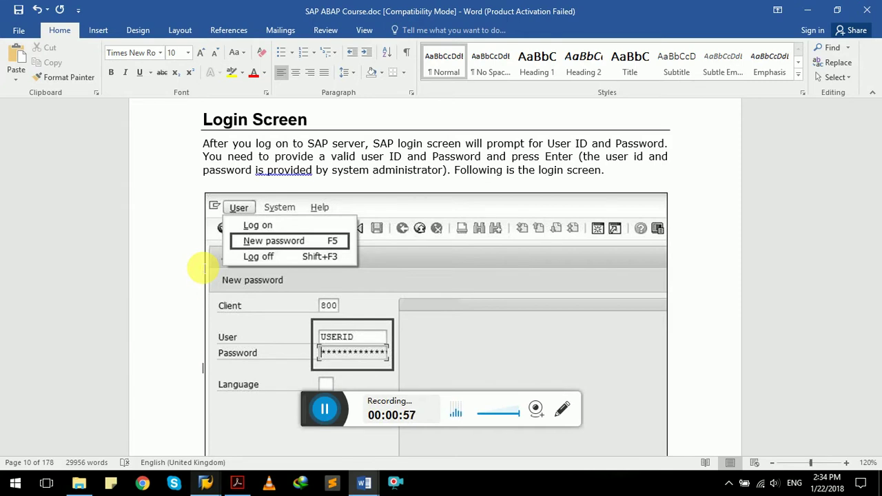
pyautogui.scroll(-2, 202, 269)
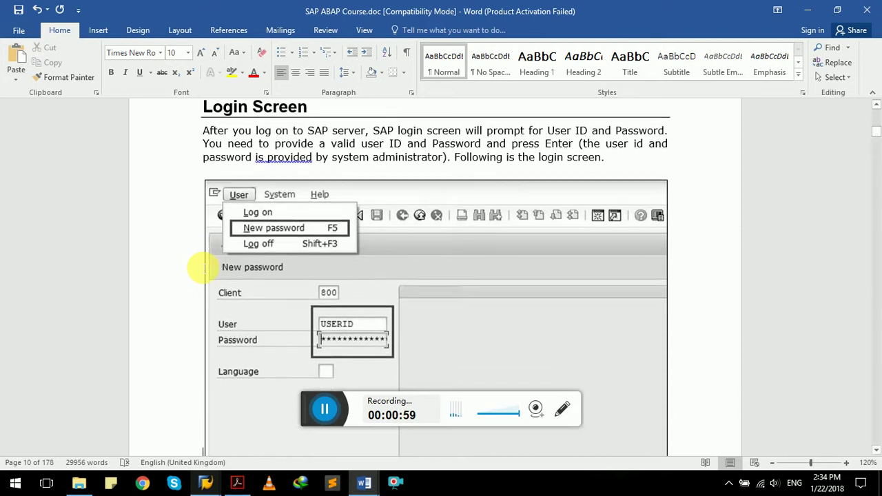
pyautogui.scroll(-1, 202, 269)
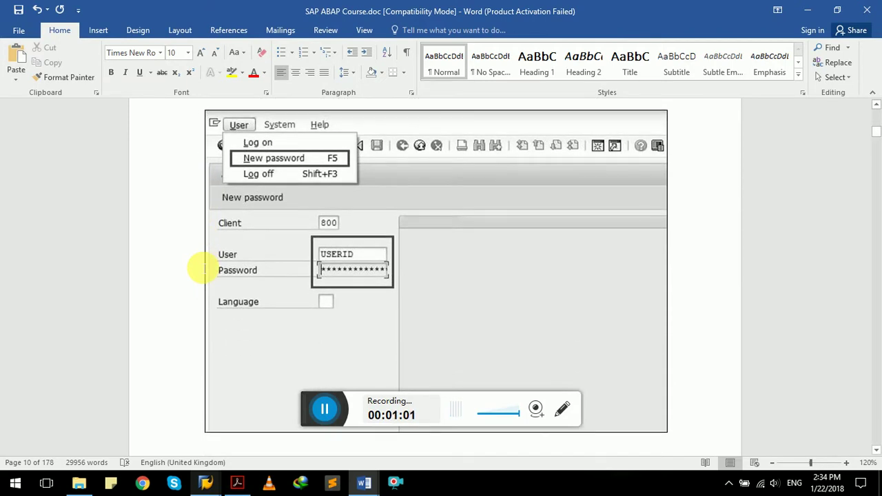
# - Switch to the SAP logon window and log on with the developer user ID and the account password
pyautogui.moveTo(212, 483)
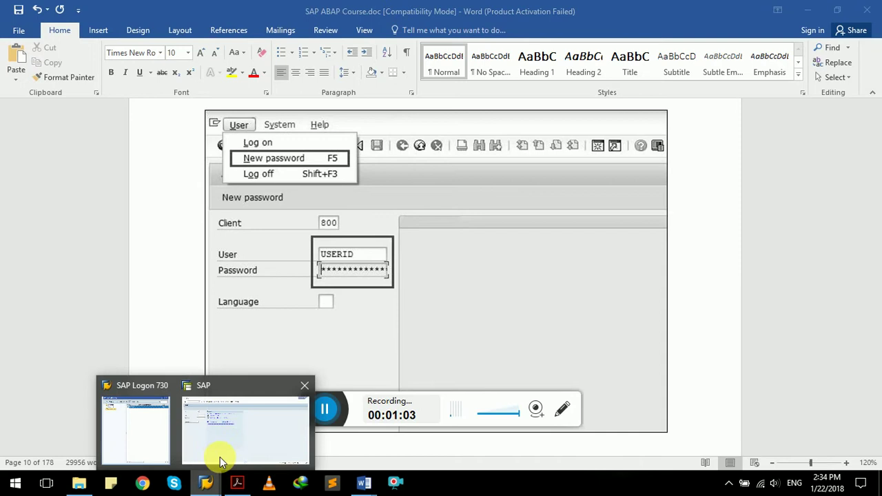
pyautogui.click(240, 437)
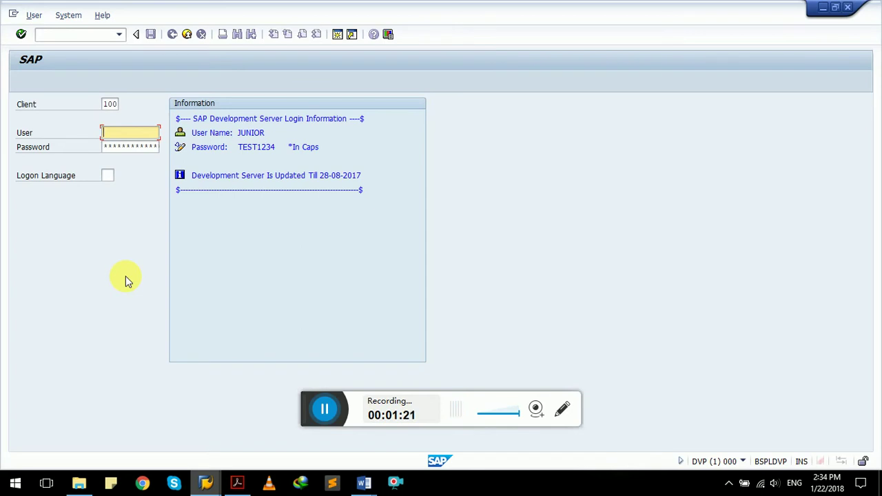
pyautogui.write('abap')
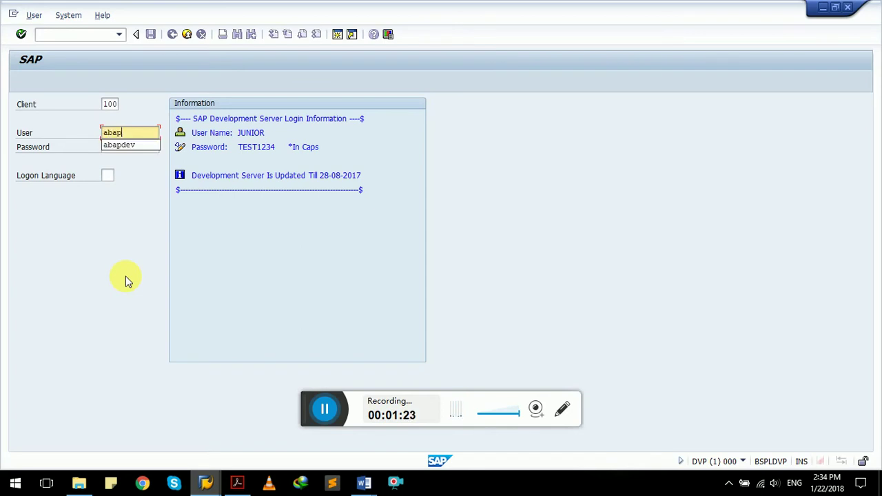
pyautogui.write('dev')
pyautogui.press('Tab')
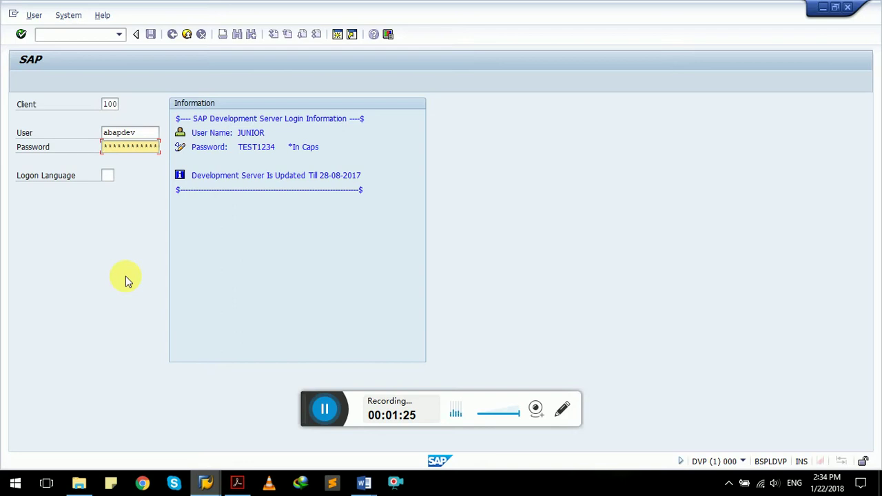
pyautogui.write('******')
pyautogui.press('Return')
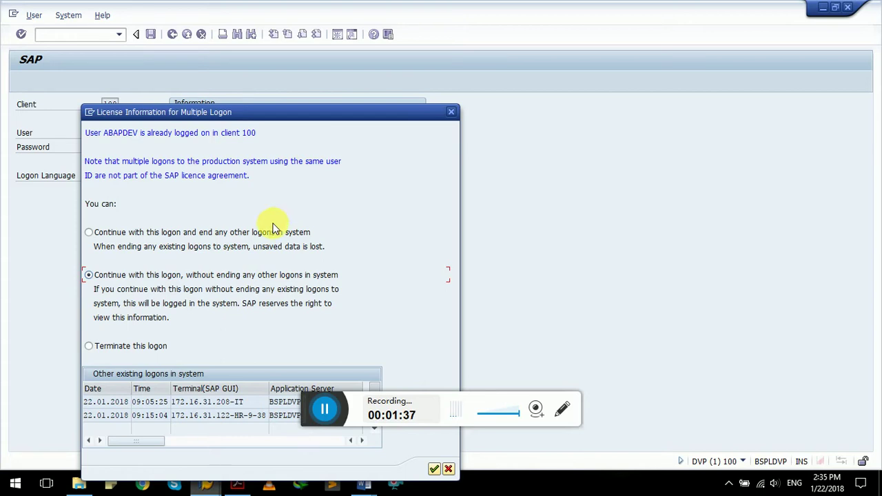
# - Choose to continue with this logon without ending any other logons in the system, and confirm it
pyautogui.click(267, 238)
pyautogui.click(154, 345)
pyautogui.click(185, 277)
pyautogui.press('Return')
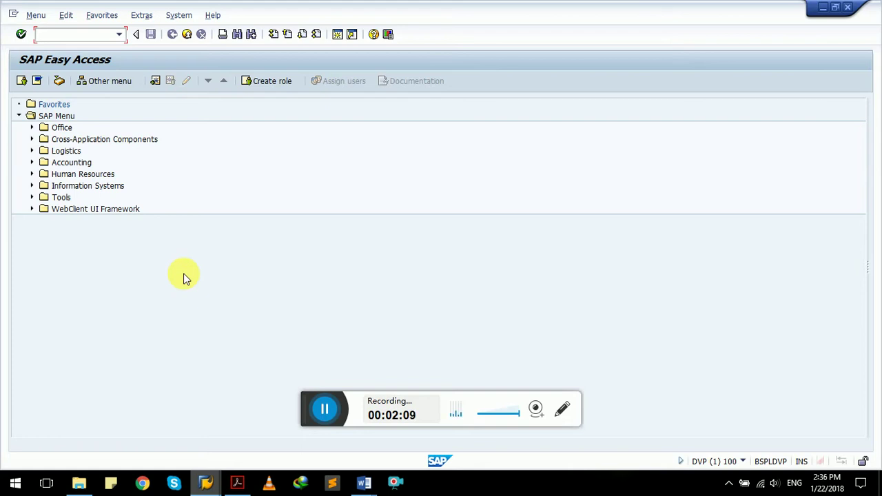
# - Switch back to the SAP ABAP Course document in Word and go to the Toolbar Icon section's annotated picture
pyautogui.hotkey('alt', 'Tab')
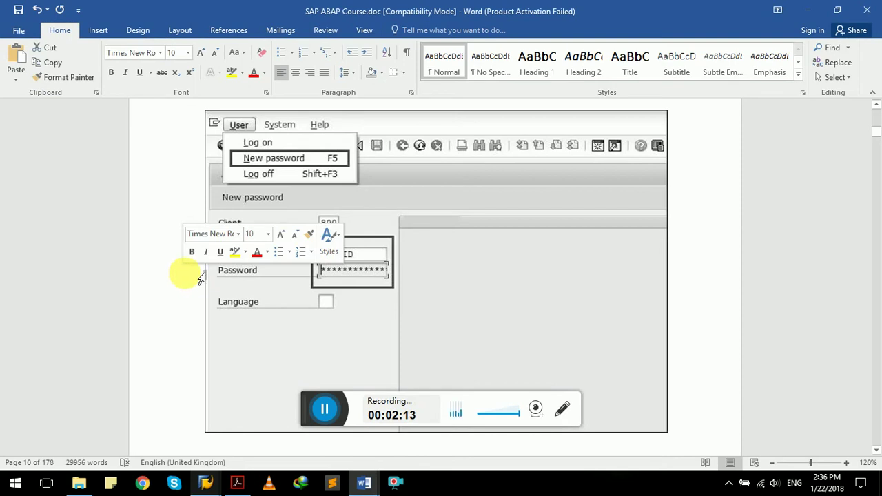
pyautogui.click(682, 372)
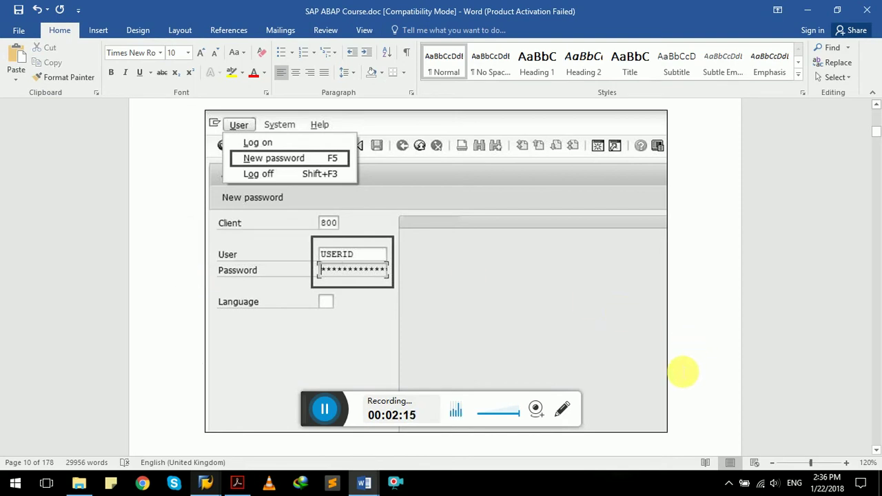
pyautogui.press('Down')
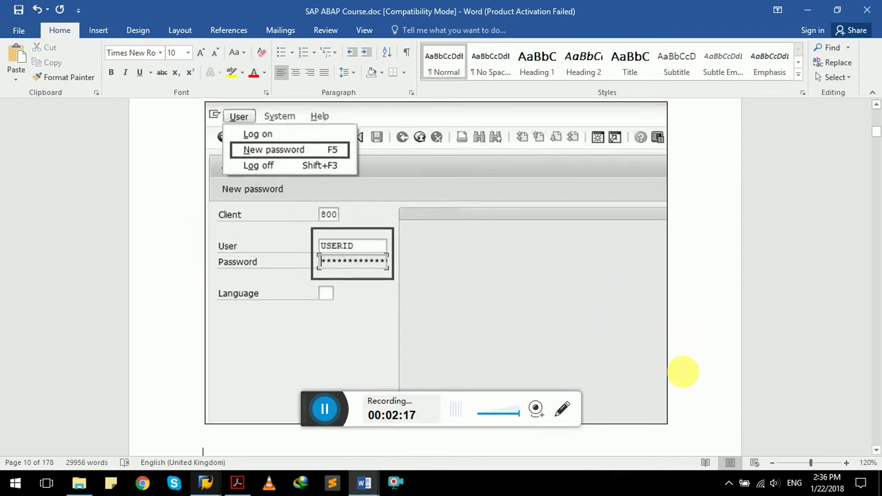
pyautogui.scroll(-10, 682, 372)
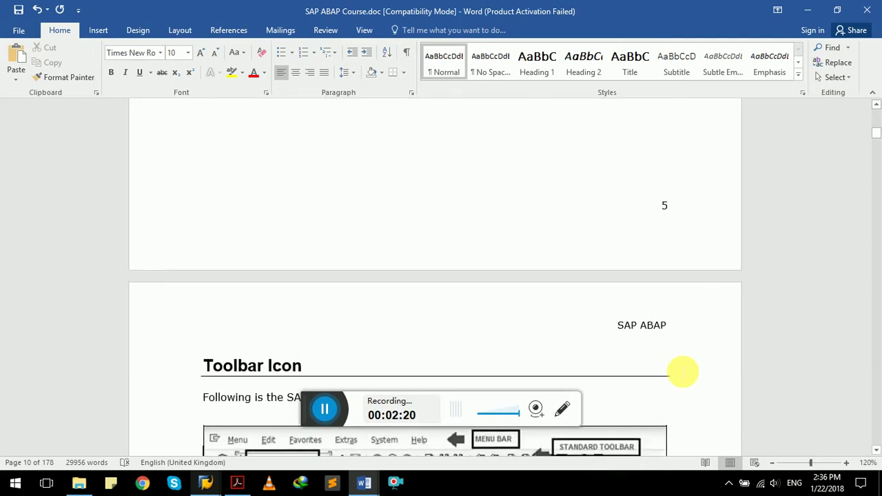
pyautogui.scroll(-6, 682, 372)
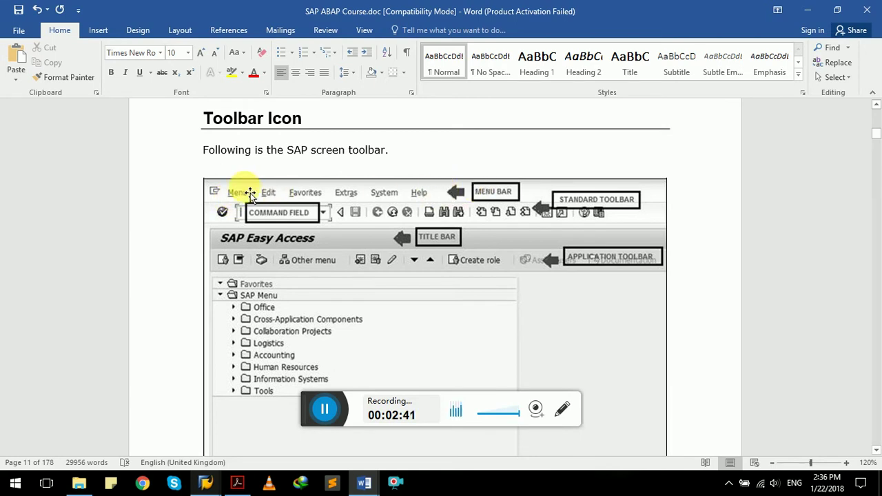
# - Switch to SAP Easy Access and look through the commands under its menu bar entries, from Help back to Menu
pyautogui.hotkey('alt', 'Tab')
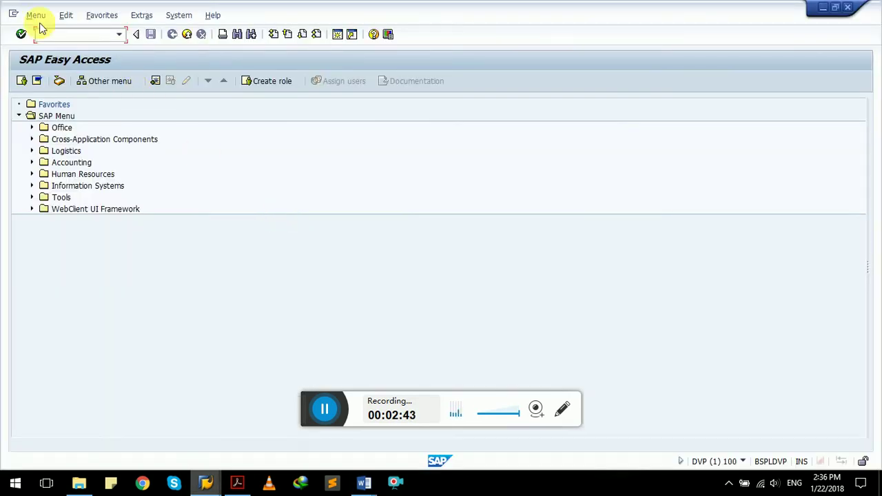
pyautogui.click(212, 16)
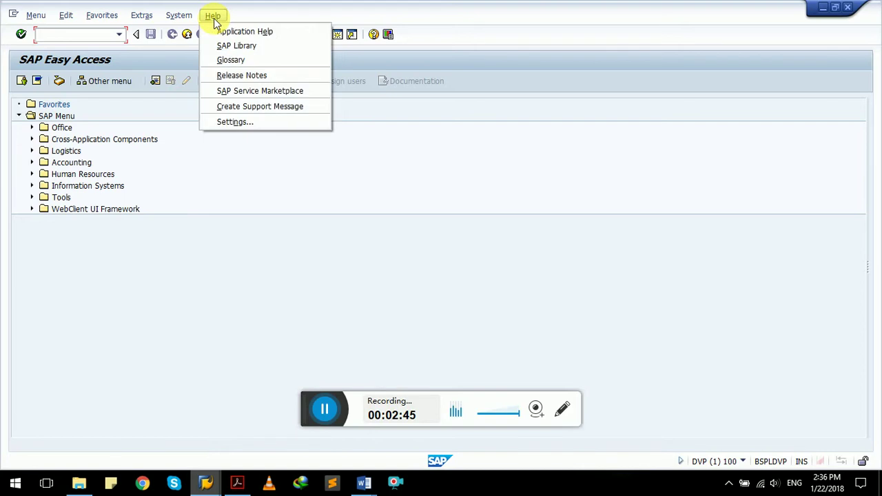
pyautogui.moveTo(189, 15)
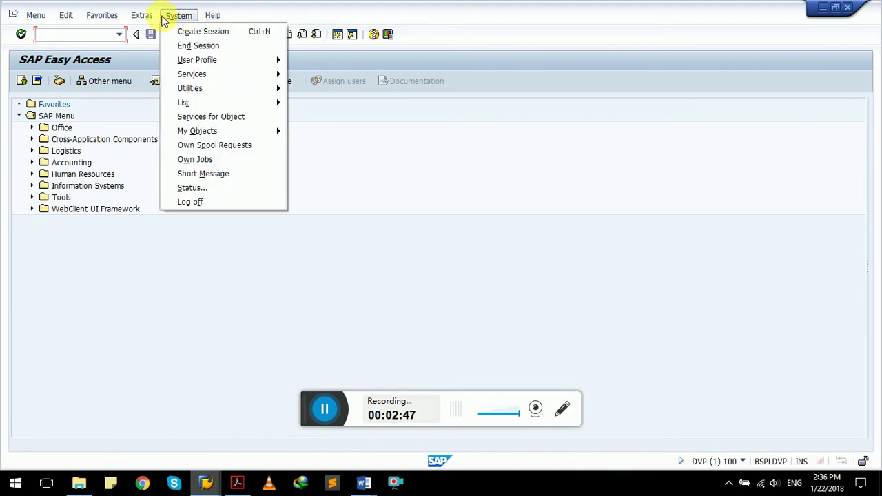
pyautogui.moveTo(70, 15)
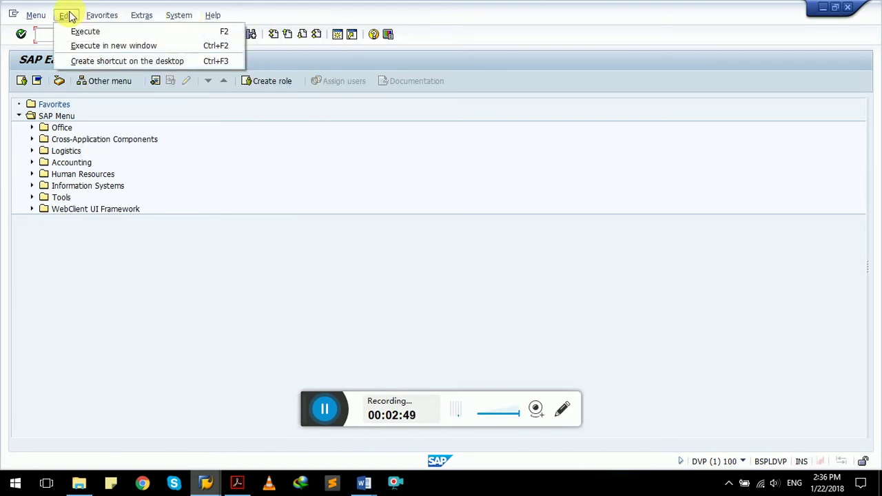
pyautogui.moveTo(34, 16)
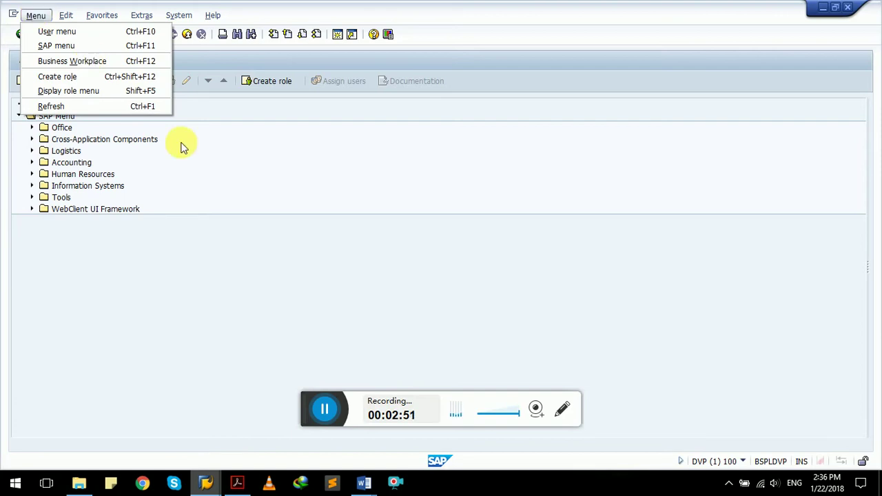
pyautogui.click(301, 181)
# - Compare the standard toolbar labelled in the Word document's picture with the one in SAP Easy Access
pyautogui.hotkey('alt', 'Tab')
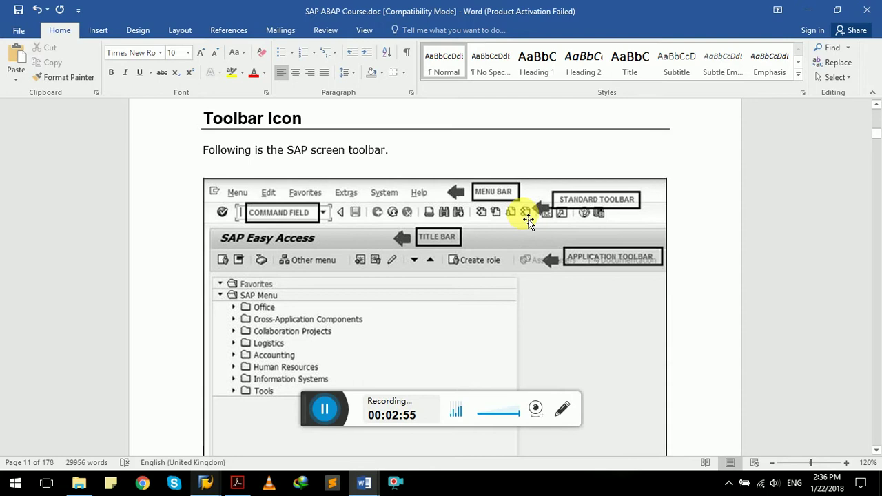
pyautogui.hotkey('alt', 'Tab')
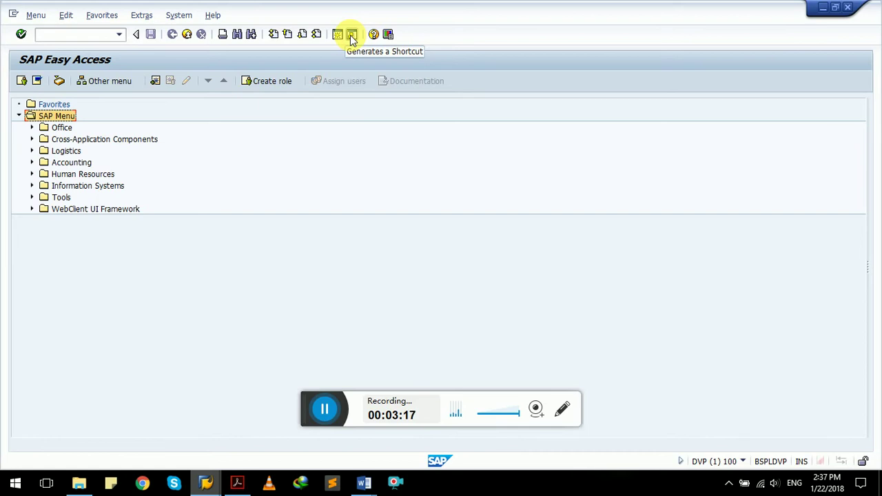
pyautogui.hotkey('alt', 'Tab')
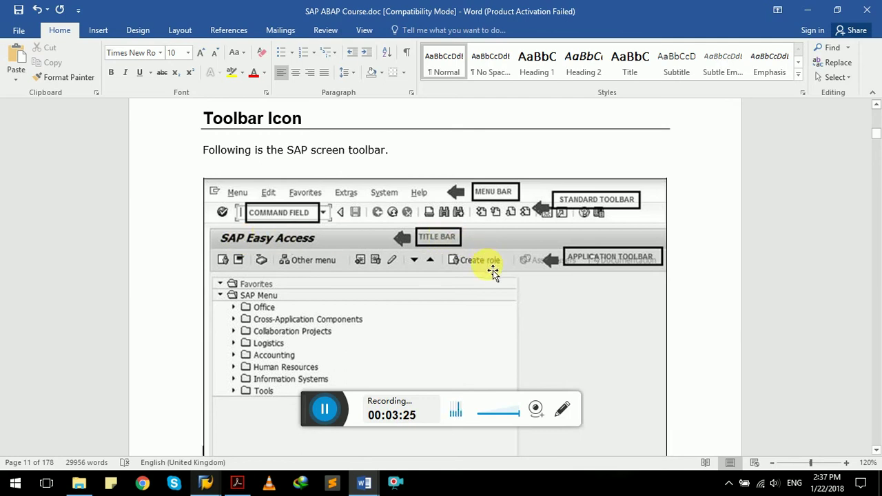
# - Move past the annotated toolbar picture to the written descriptions of the SAP screen elements
pyautogui.click(209, 340)
pyautogui.press('Down')
pyautogui.press('Down')
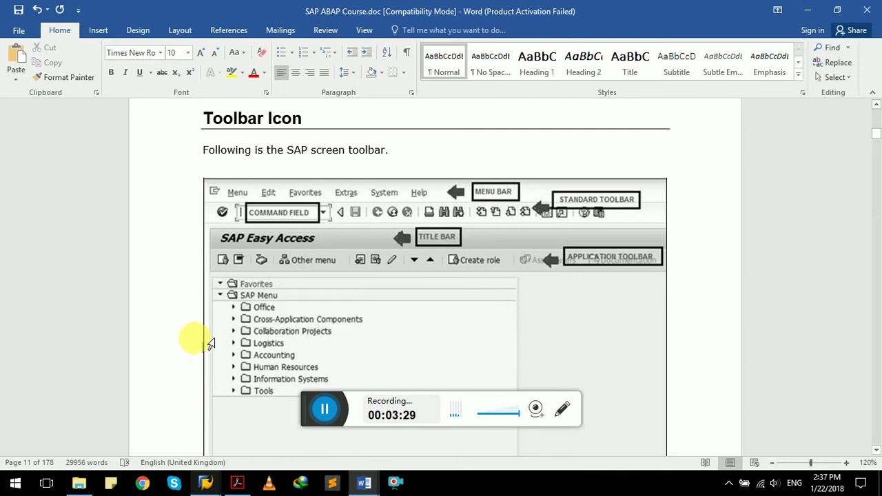
pyautogui.press('Down')
pyautogui.press('Down')
pyautogui.press('Down')
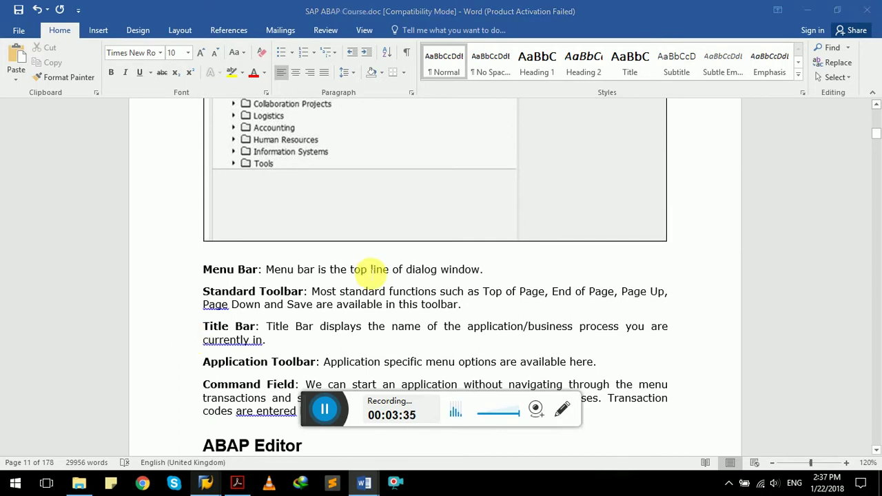
# - Compare the menu bar, standard toolbar, title bar and application toolbar descriptions with SAP Easy Access, and read the Command Field description
pyautogui.hotkey('alt', 'Tab')
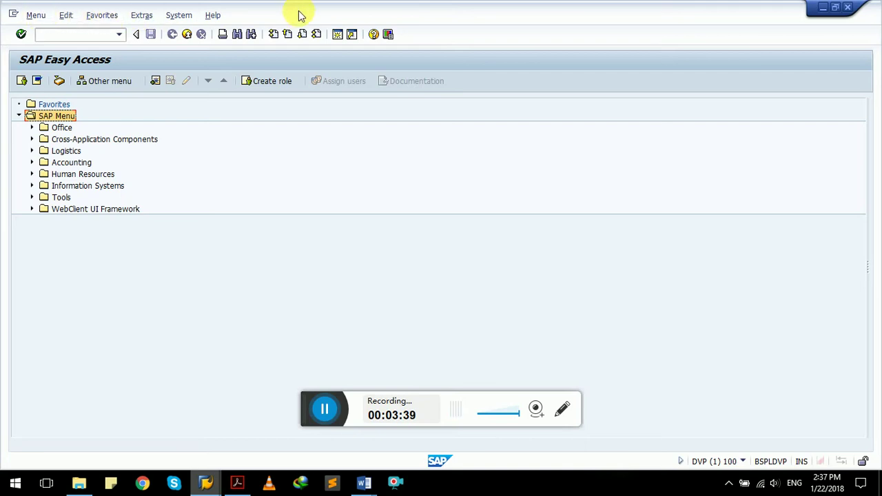
pyautogui.hotkey('alt', 'Tab')
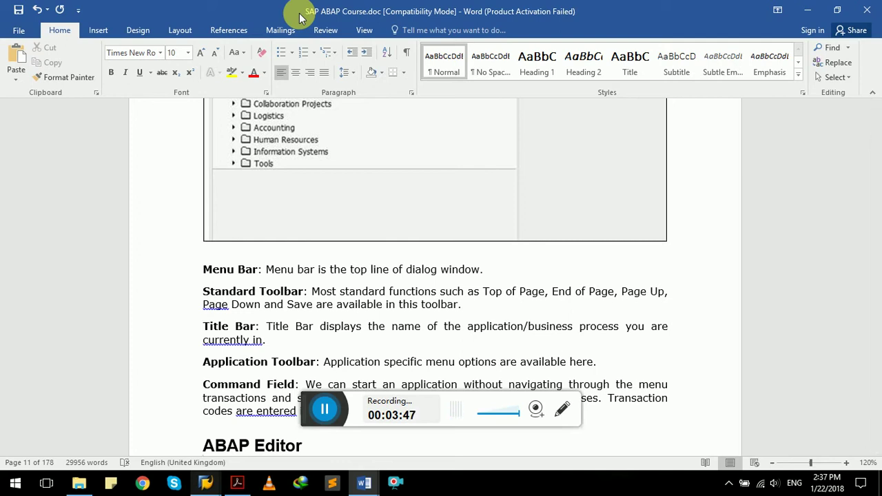
pyautogui.hotkey('alt', 'Tab')
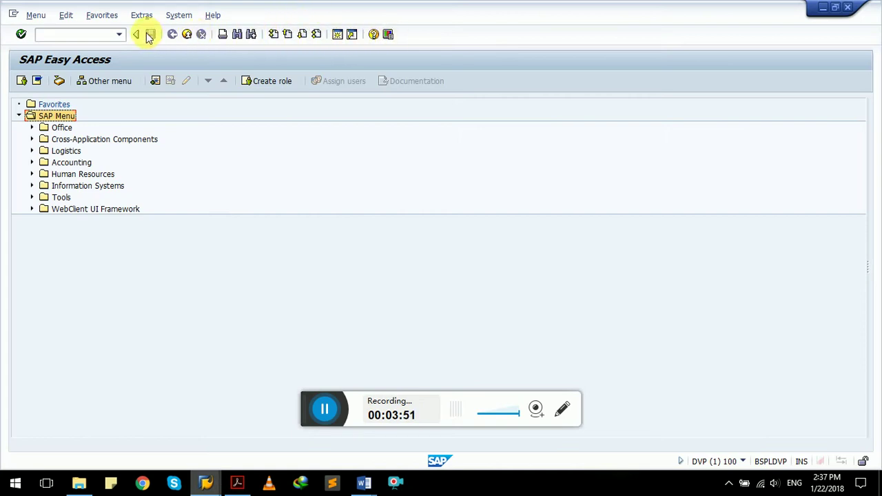
pyautogui.hotkey('alt', 'Tab')
pyautogui.hotkey('alt', 'Tab')
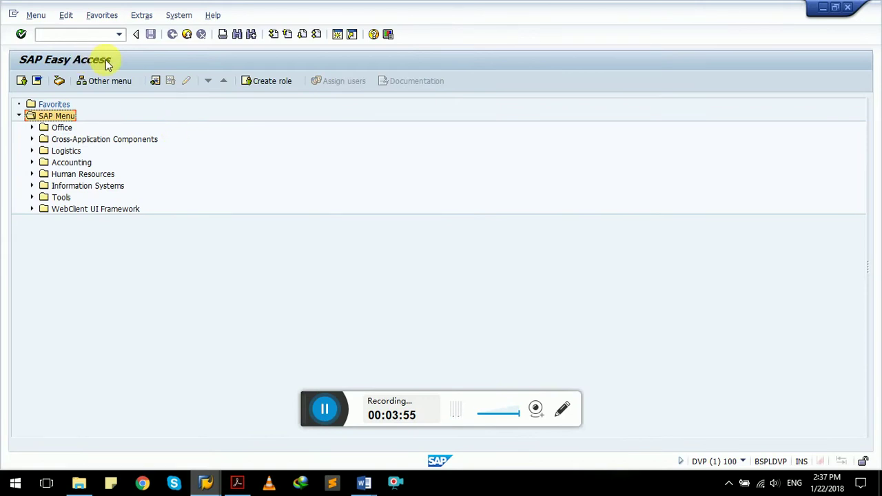
pyautogui.hotkey('alt', 'Tab')
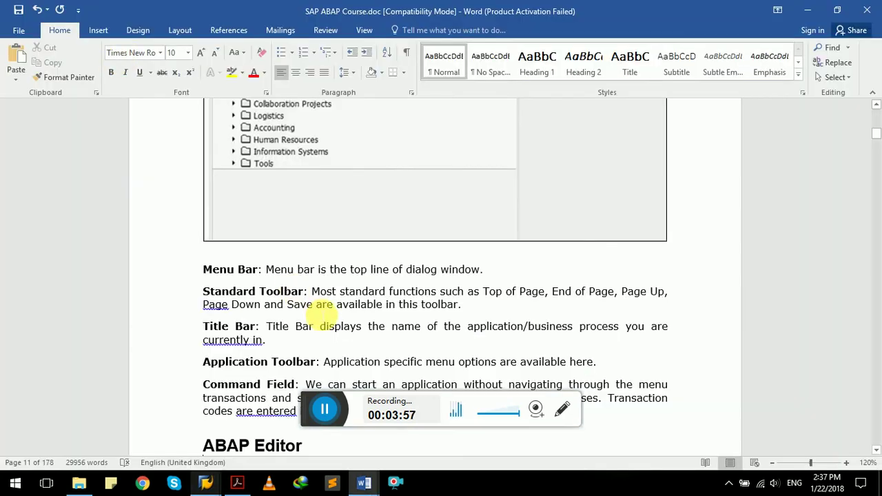
pyautogui.hotkey('alt', 'Tab')
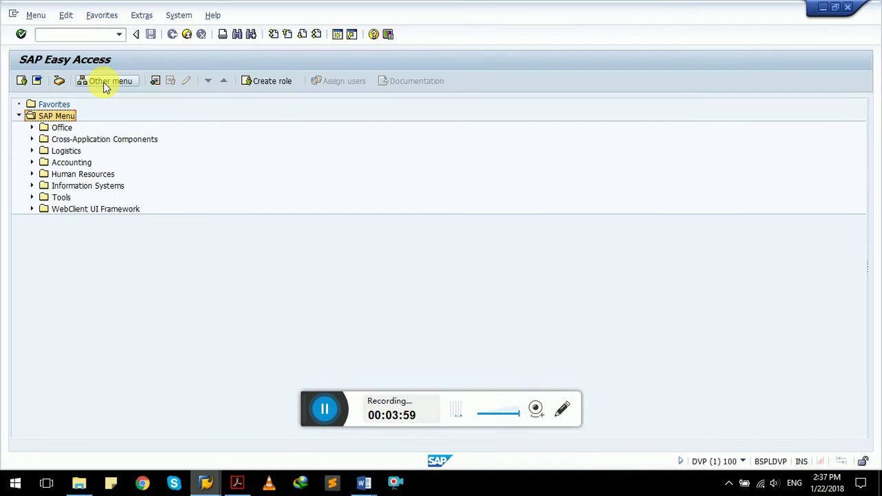
pyautogui.hotkey('alt', 'Tab')
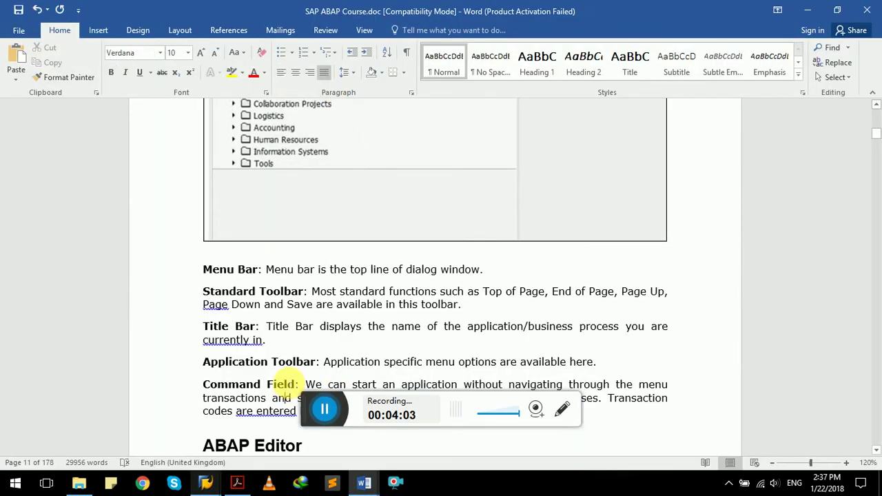
pyautogui.scroll(-2, 287, 381)
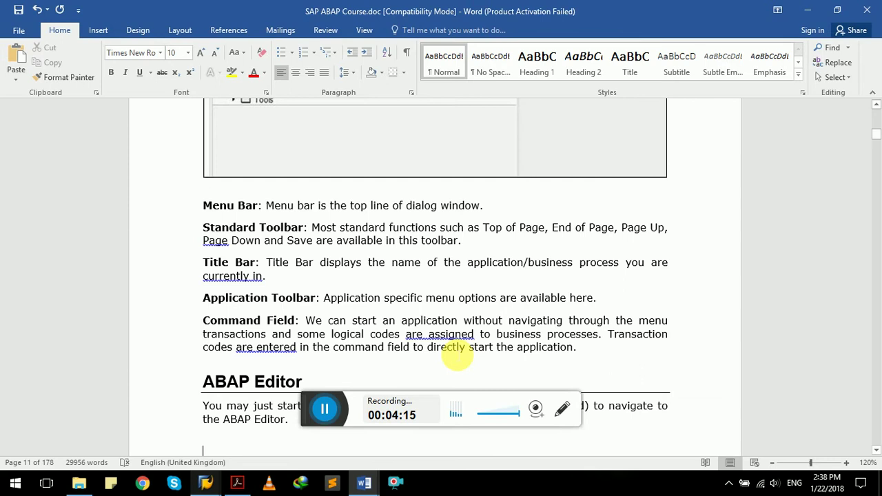
# - Switch to SAP Easy Access, start the ABAP Editor with transaction code se38, and go back to the SAP Easy Access screen
pyautogui.hotkey('alt', 'Tab')
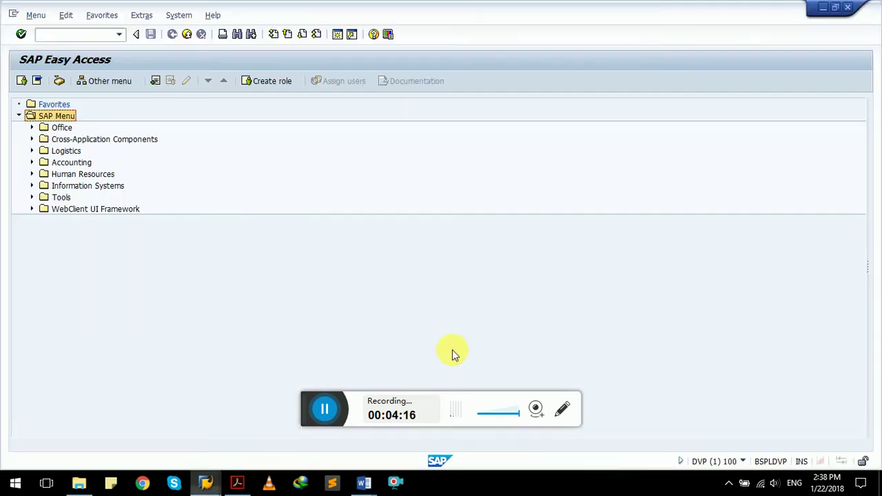
pyautogui.click(59, 33)
pyautogui.write('se3')
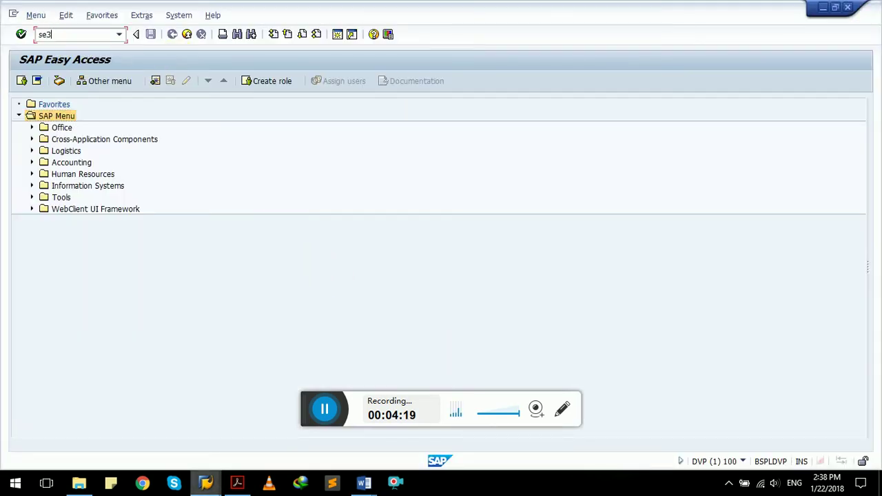
pyautogui.write('8')
pyautogui.press('Return')
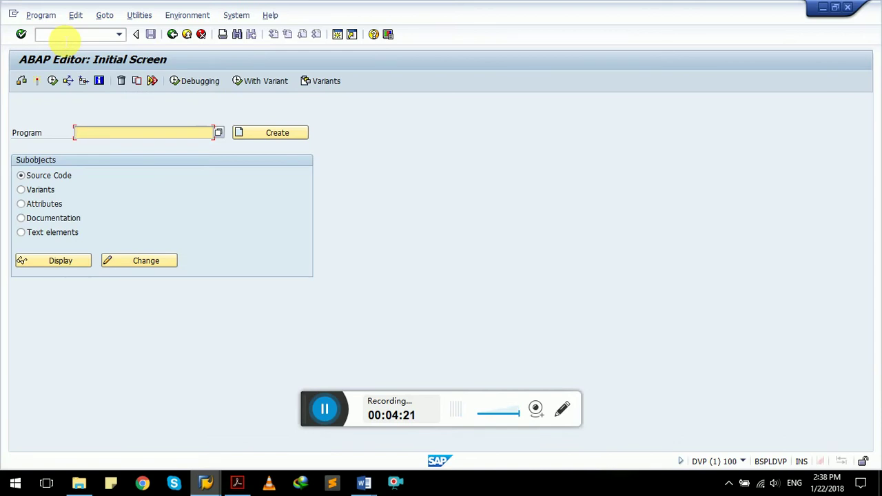
pyautogui.click(174, 36)
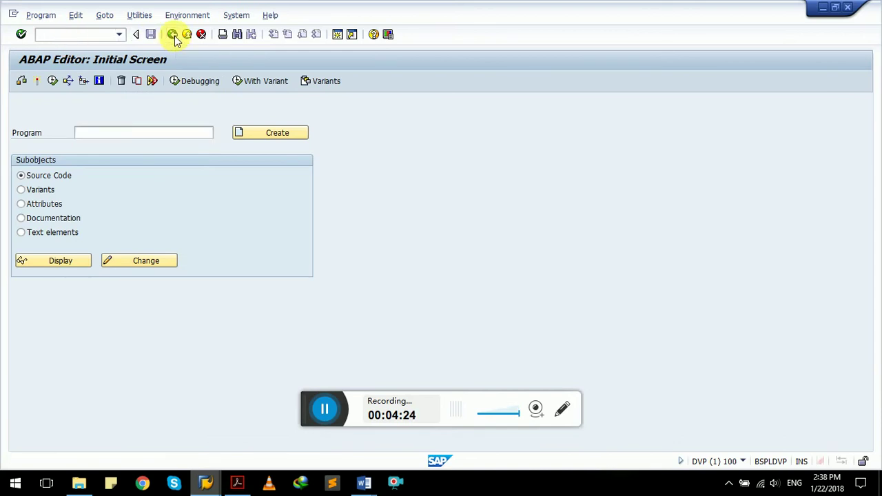
# - Return to the Word document and read the ABAP Editor section, including the picture showing SE38 in the command field
pyautogui.hotkey('alt', 'Tab')
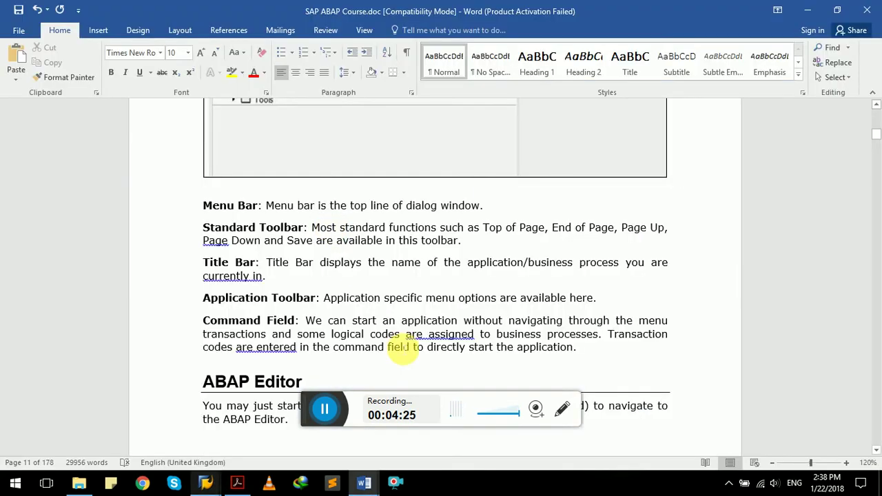
pyautogui.scroll(-2, 403, 351)
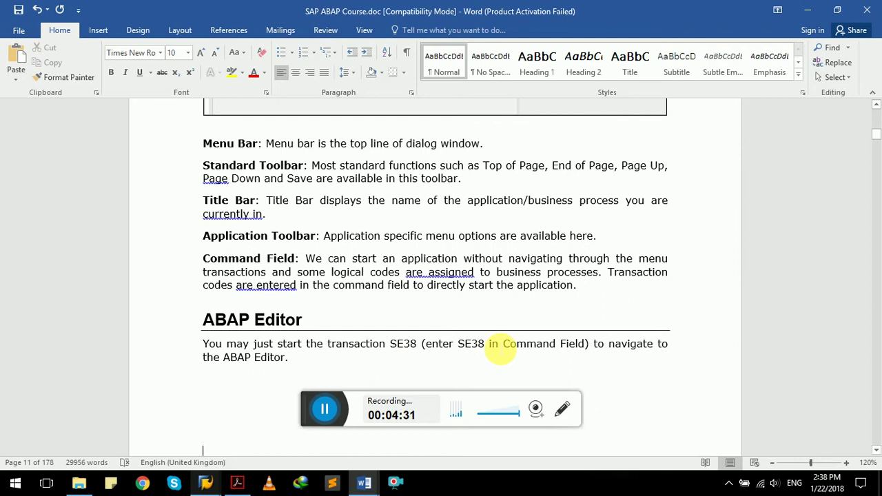
pyautogui.click(317, 369)
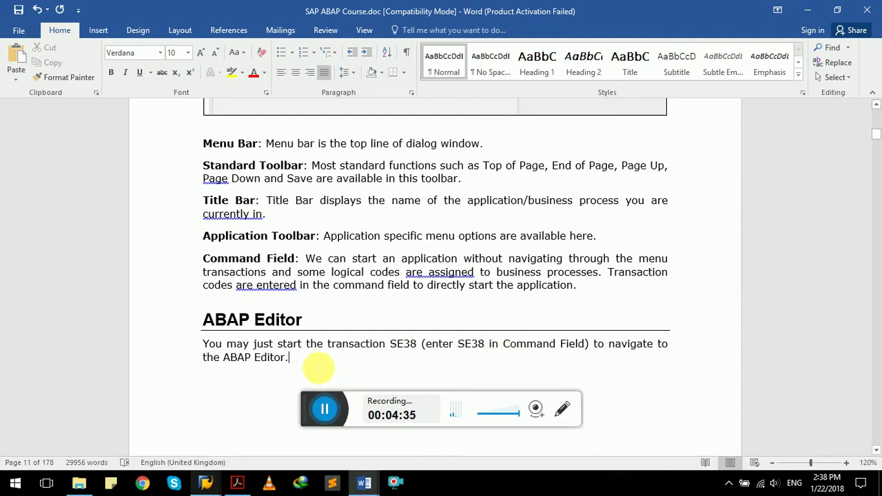
pyautogui.click(317, 368)
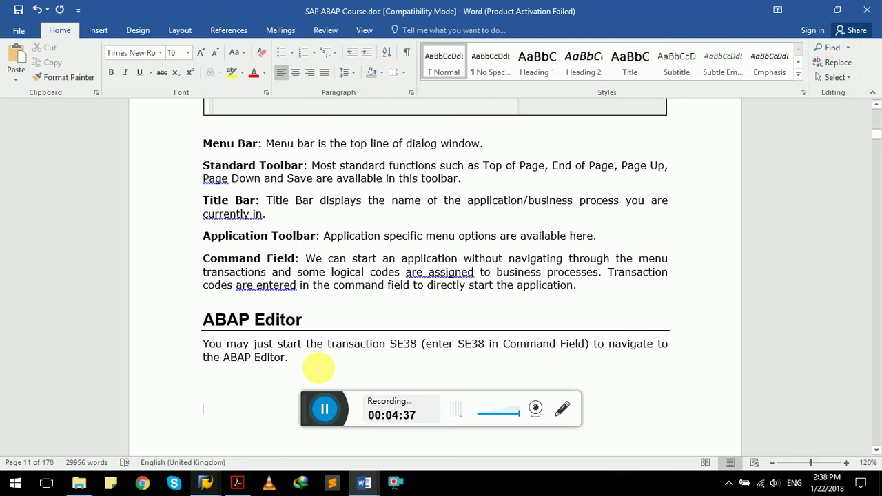
pyautogui.scroll(-8, 318, 369)
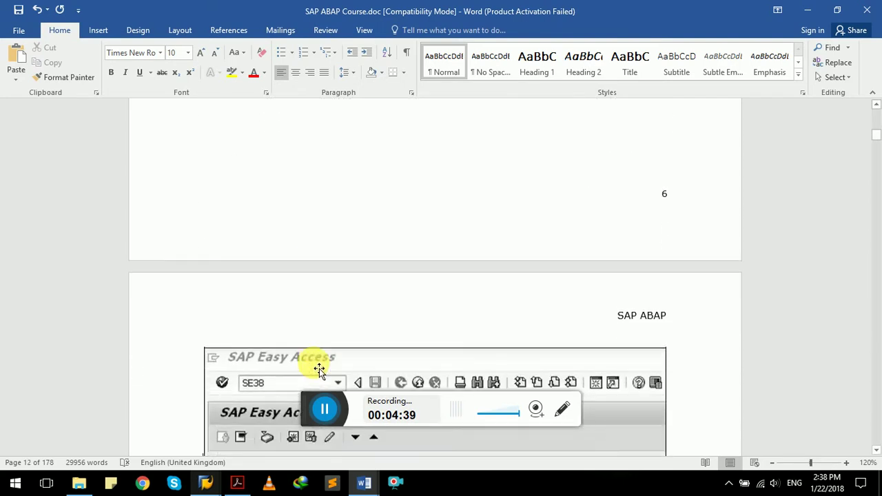
pyautogui.scroll(-7, 318, 369)
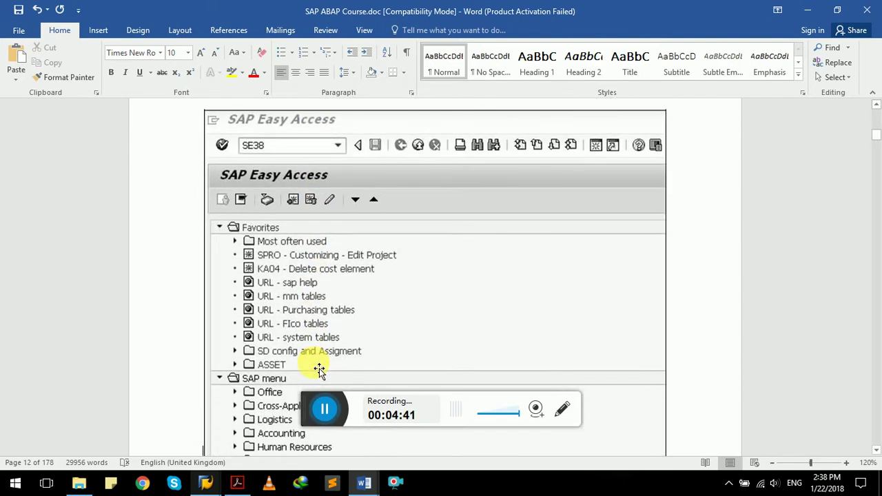
pyautogui.scroll(-1, 319, 370)
# - Switch to SAP Easy Access and insert the transaction se38 into the Favorites folder
pyautogui.hotkey('alt', 'Tab')
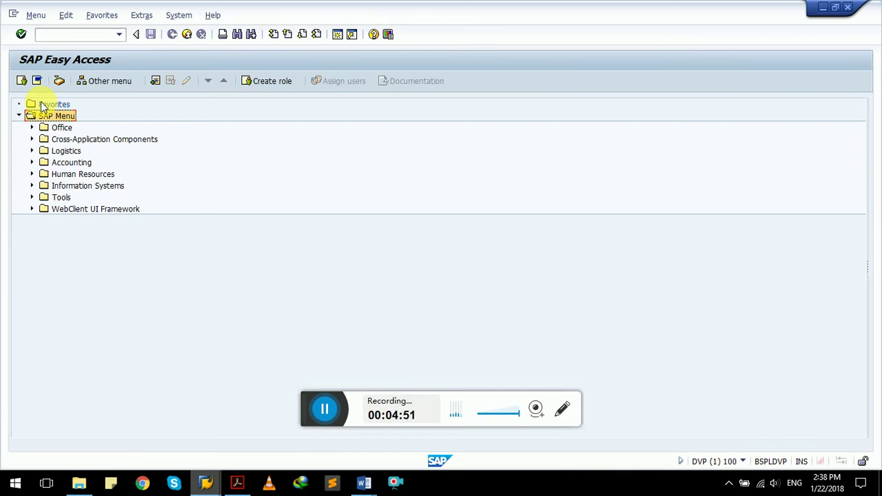
pyautogui.rightClick(42, 105)
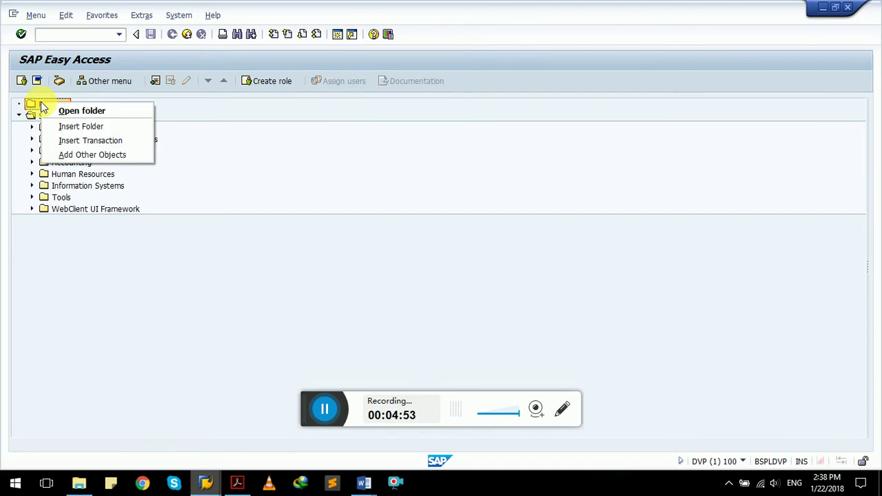
pyautogui.click(85, 142)
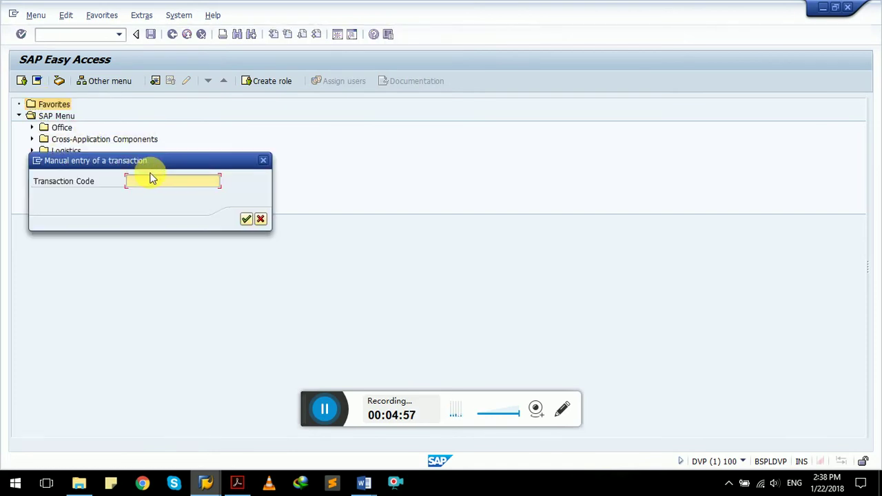
pyautogui.write('se38')
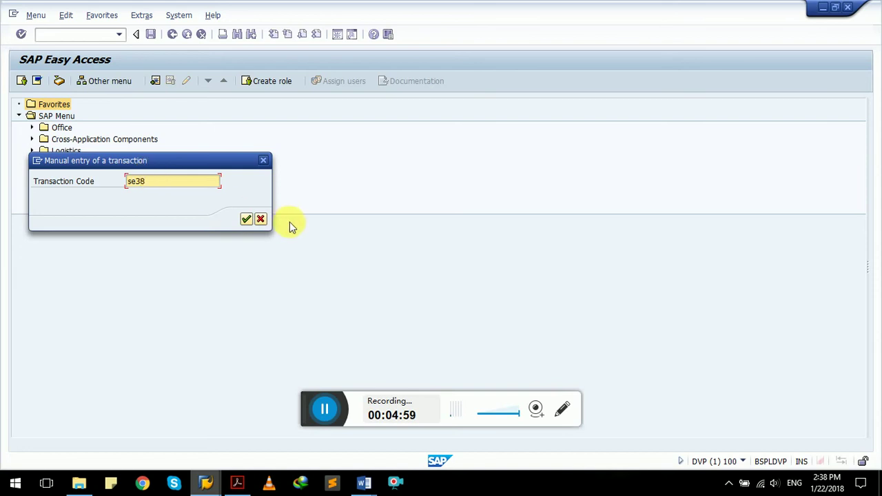
pyautogui.click(246, 219)
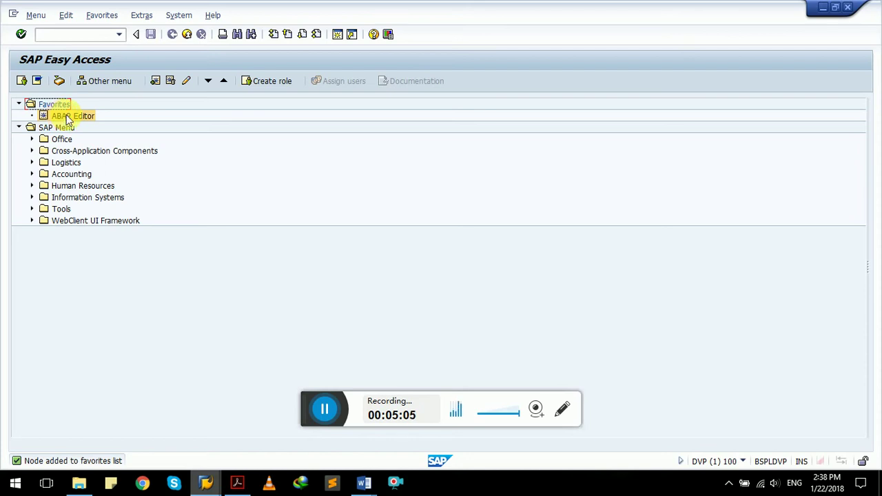
# - Open the ABAP Editor from its Favorites entry and go back to the SAP Easy Access screen
pyautogui.doubleClick(66, 115)
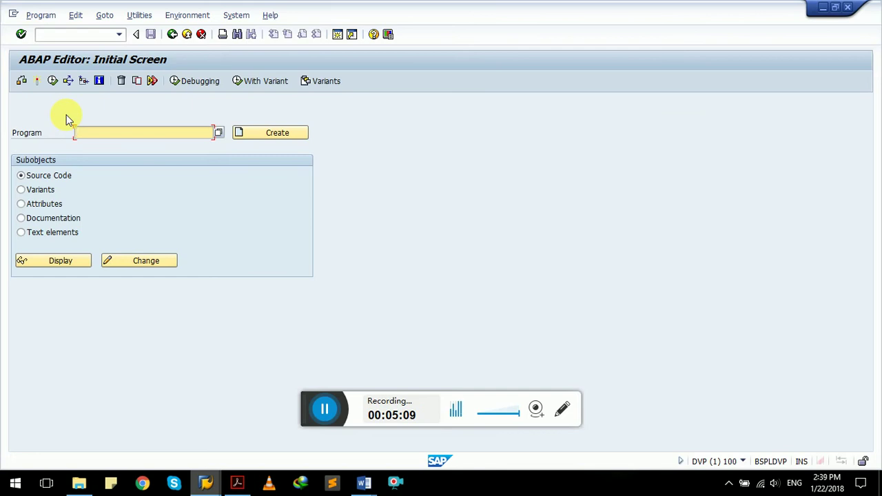
pyautogui.click(76, 35)
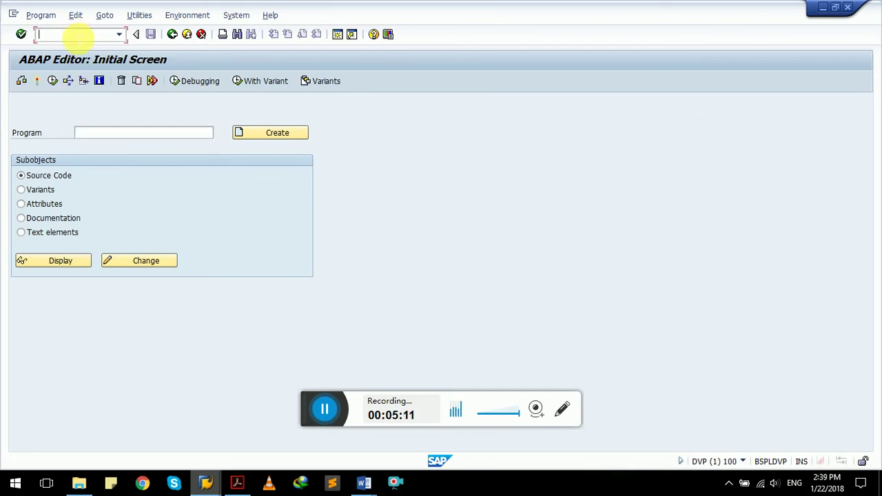
pyautogui.click(171, 34)
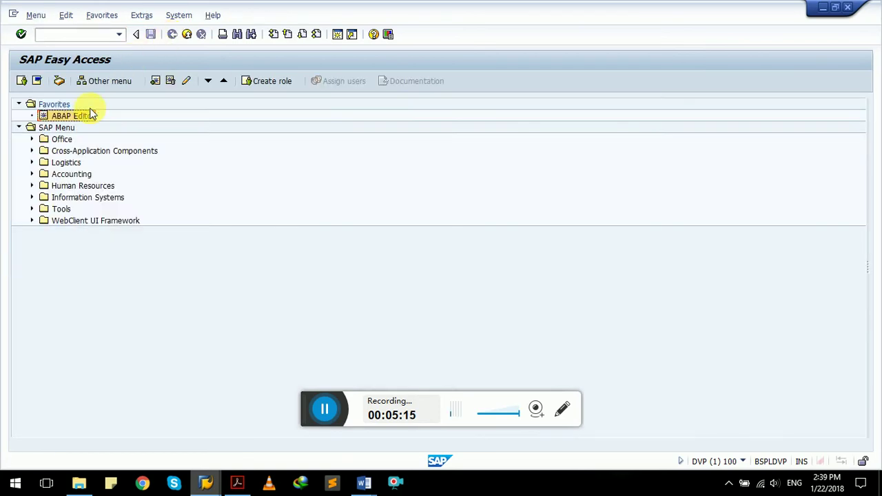
# - Delete the ABAP Editor entry from Favorites
pyautogui.rightClick(82, 116)
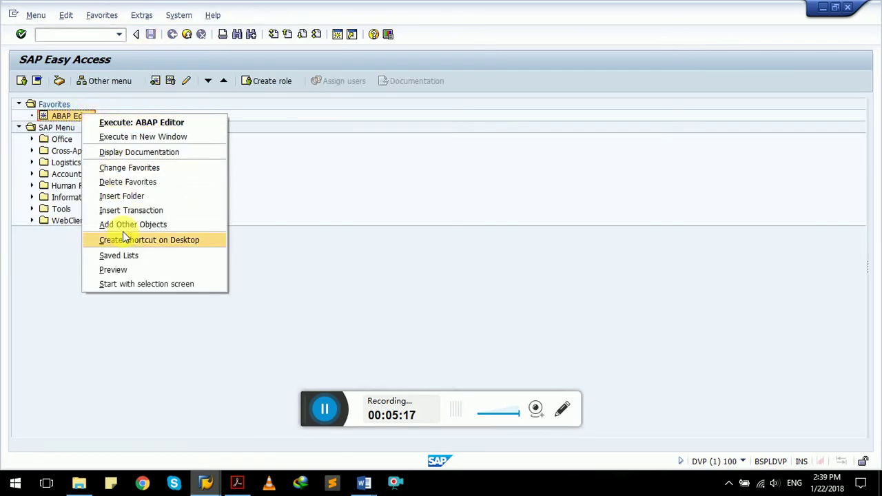
pyautogui.click(128, 183)
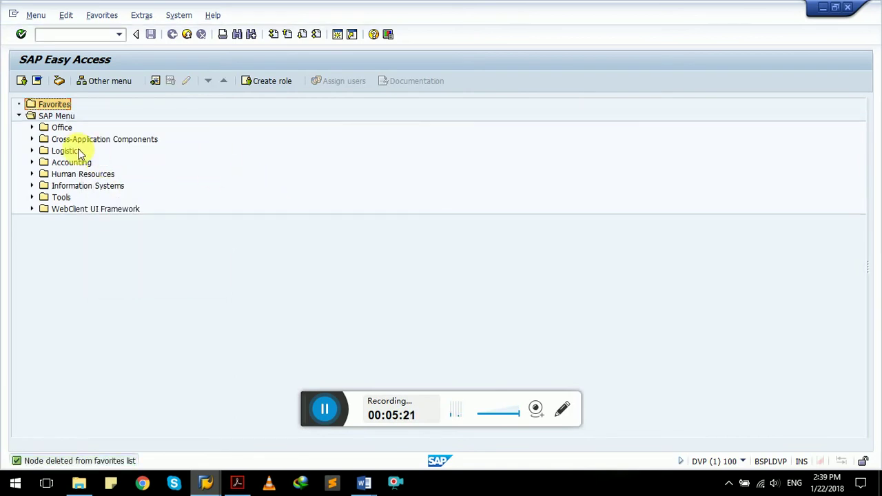
# - Expand the Logistics folder in the SAP Menu tree
pyautogui.click(60, 117)
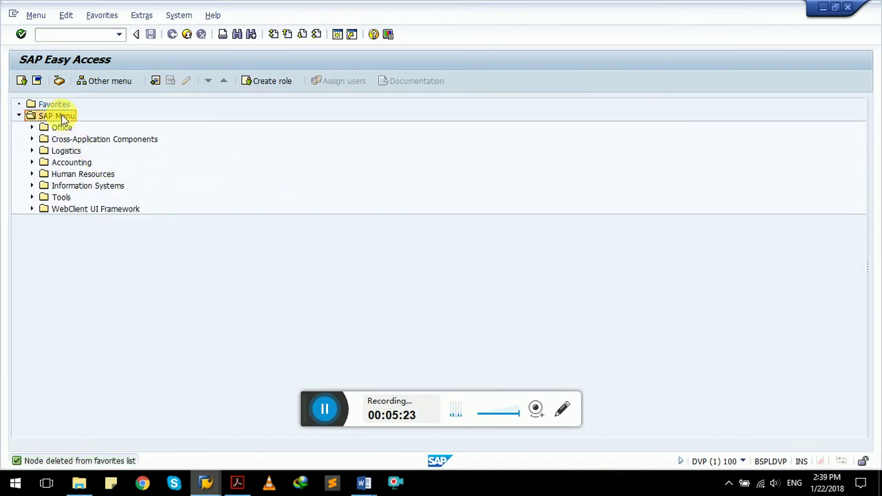
pyautogui.click(65, 129)
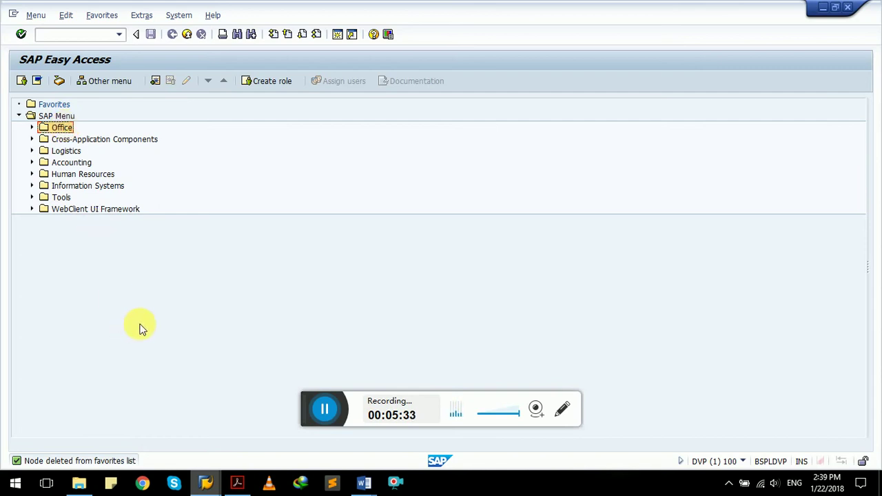
pyautogui.press('Down')
pyautogui.press('Down')
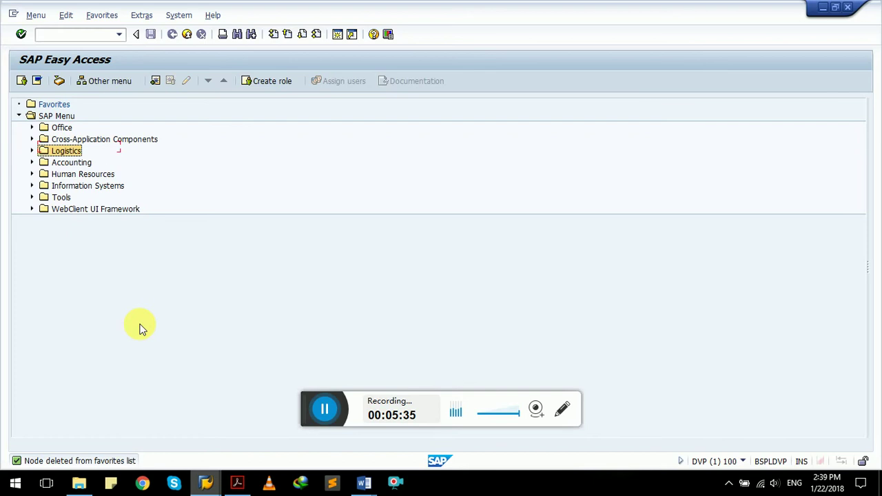
pyautogui.press('Right')
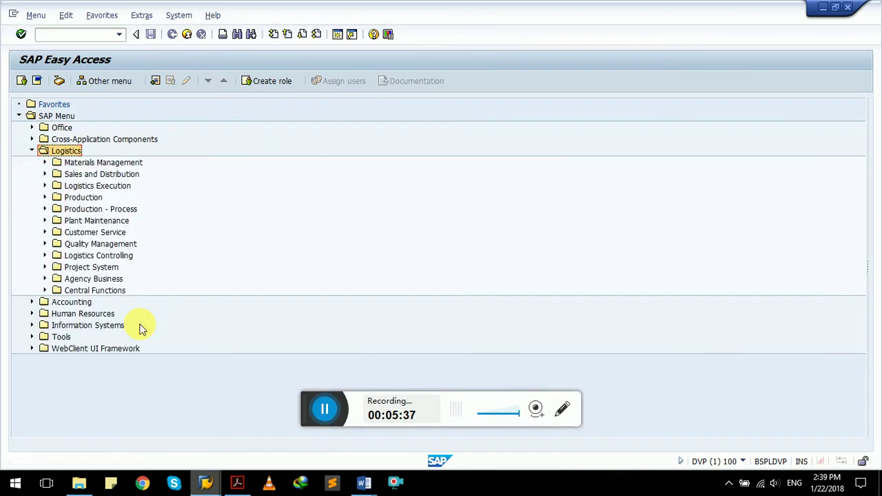
# - Go through the Logistics subfolders from Materials Management down to Quality Management, and collapse the Logistics folder
pyautogui.press('Down')
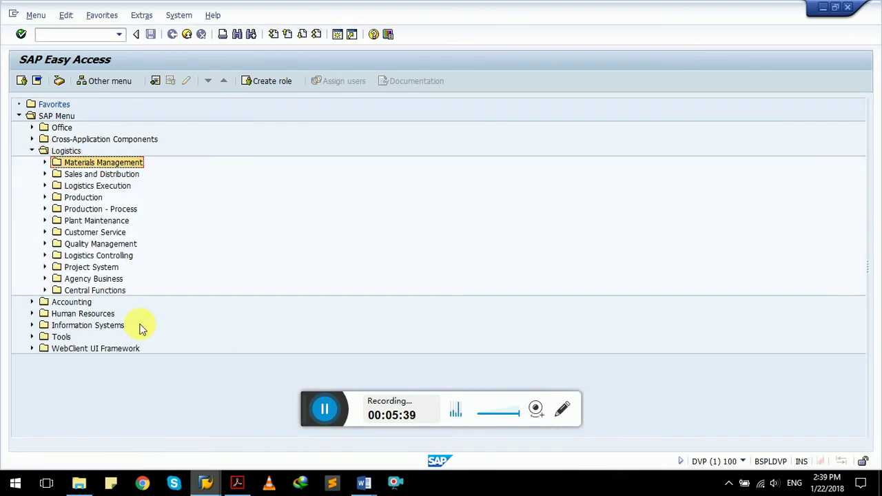
pyautogui.press('Down')
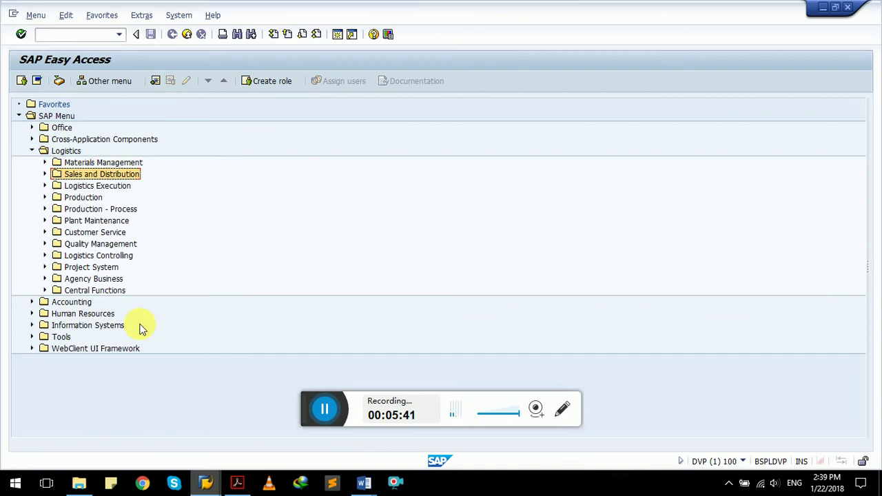
pyautogui.press('Down')
pyautogui.press('Down')
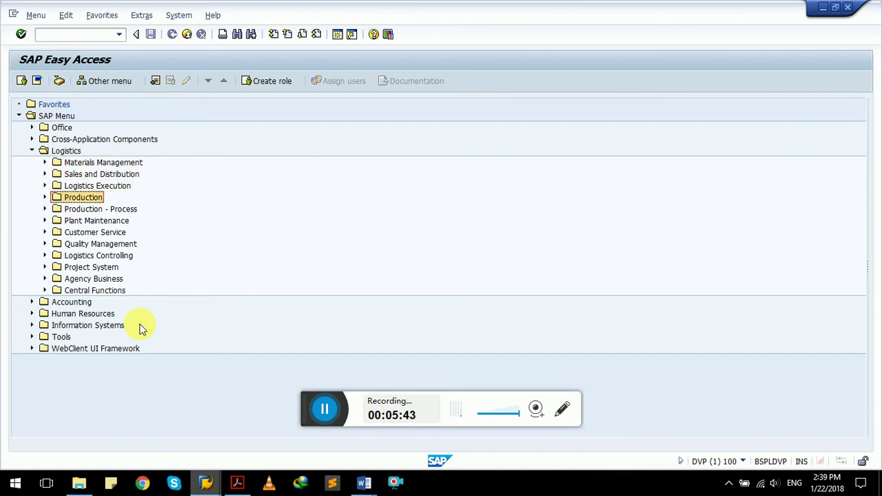
pyautogui.press('Down')
pyautogui.press('Down')
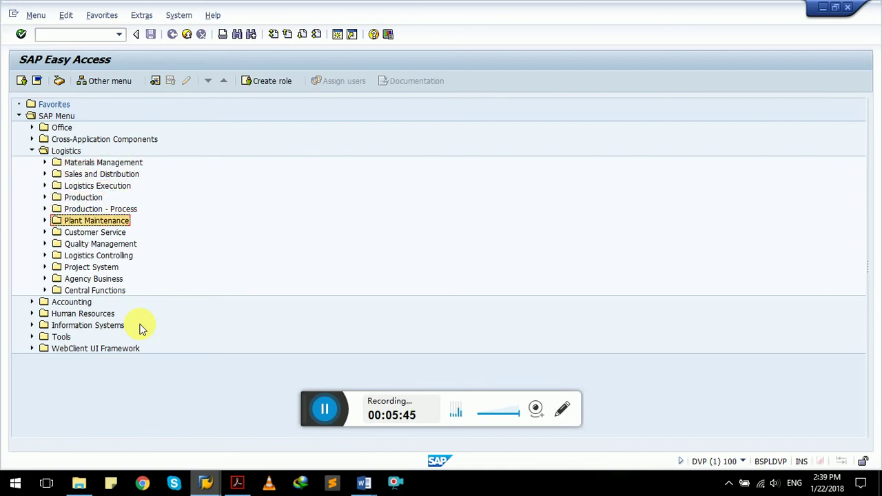
pyautogui.press('Down')
pyautogui.press('Down')
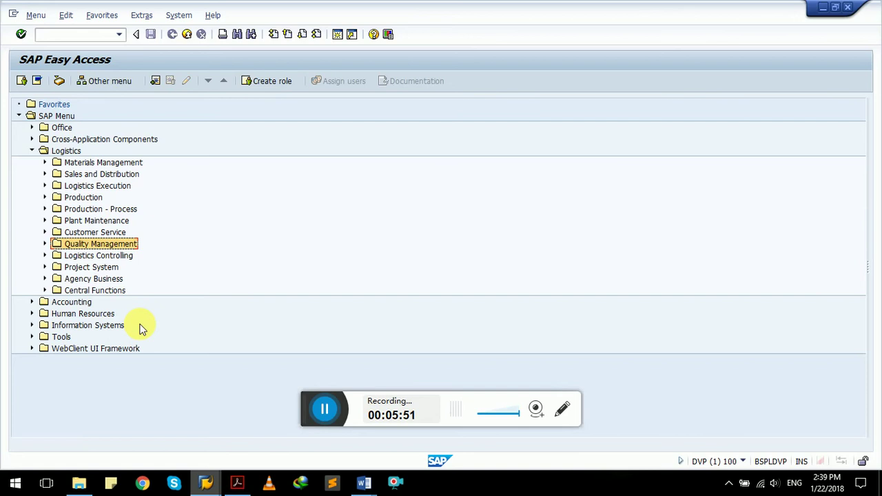
pyautogui.press('Left')
pyautogui.press('Left')
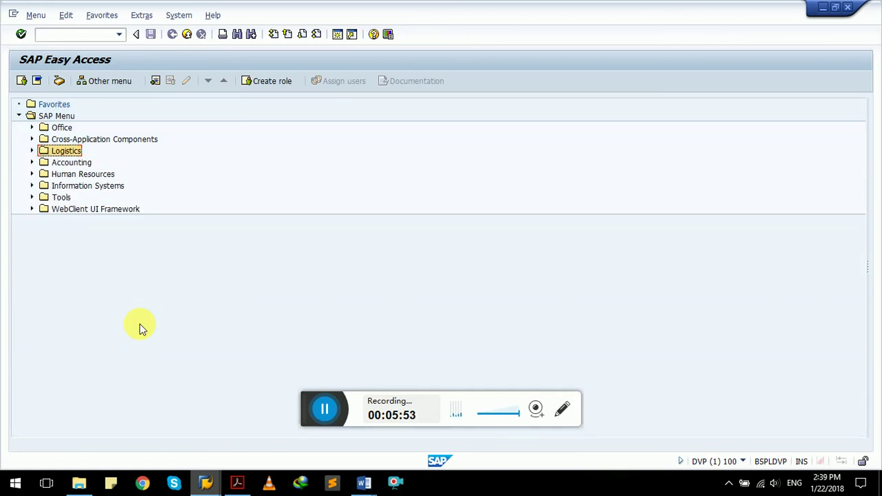
# - Examine the contents of the Cross-Application Components and Office folders, collapsing each after viewing
pyautogui.press('Up')
pyautogui.press('Right')
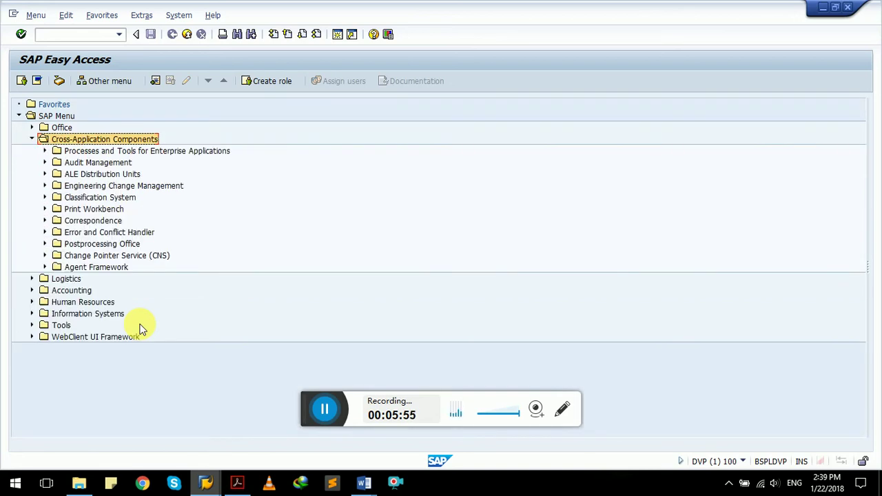
pyautogui.press('Left')
pyautogui.press('Up')
pyautogui.press('Right')
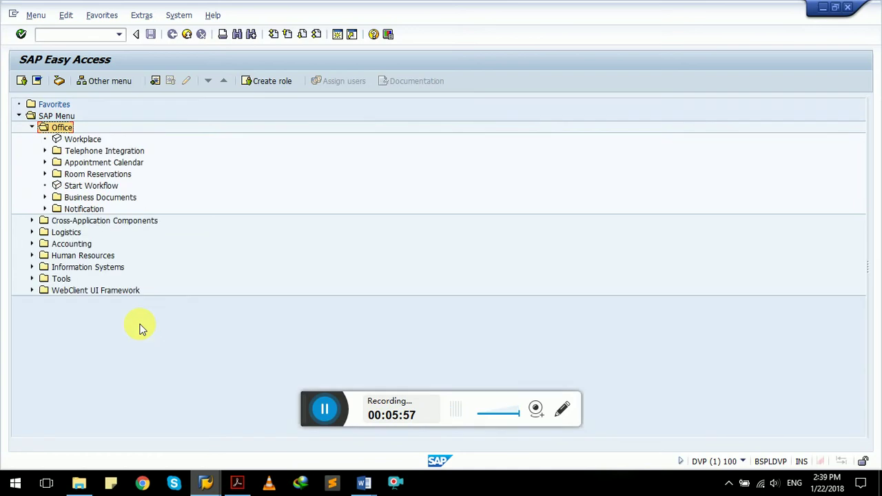
pyautogui.press('Left')
# - Examine the contents of the Accounting, Human Resources and Information Systems folders one after another
pyautogui.press('Down')
pyautogui.press('Down')
pyautogui.press('Down')
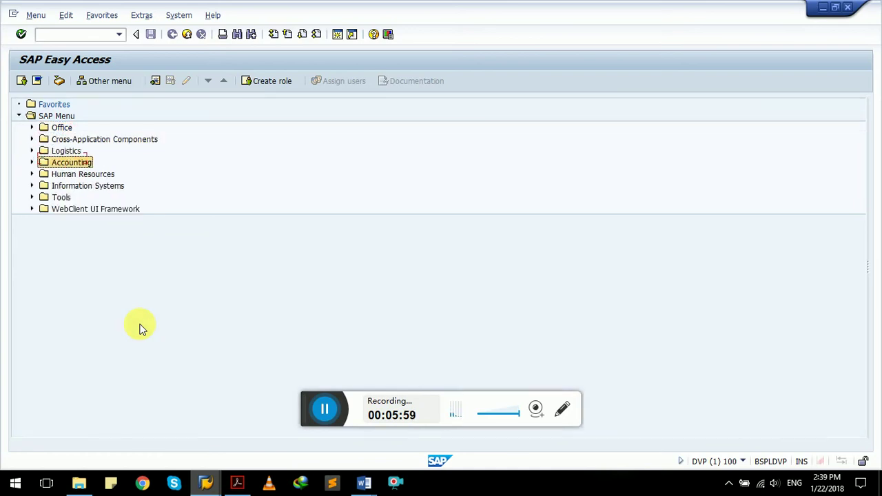
pyautogui.press('Right')
pyautogui.press('Left')
pyautogui.press('Down')
pyautogui.press('Right')
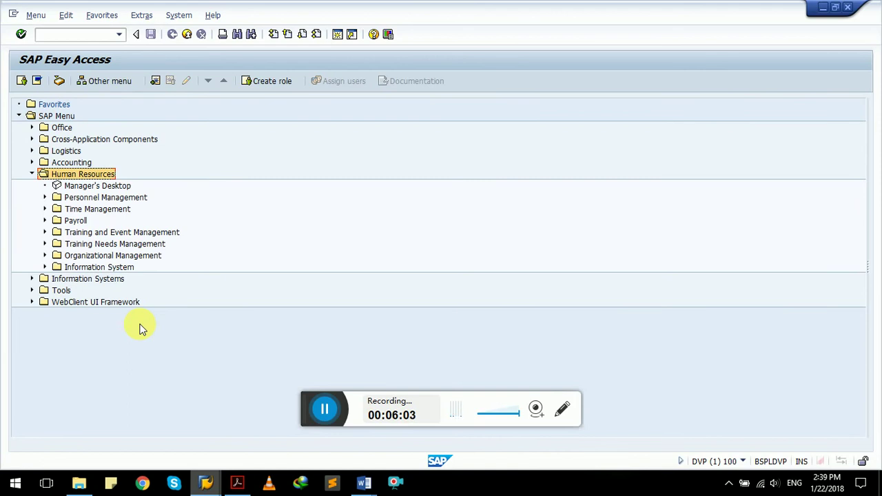
pyautogui.press('Left')
pyautogui.press('Down')
pyautogui.press('Right')
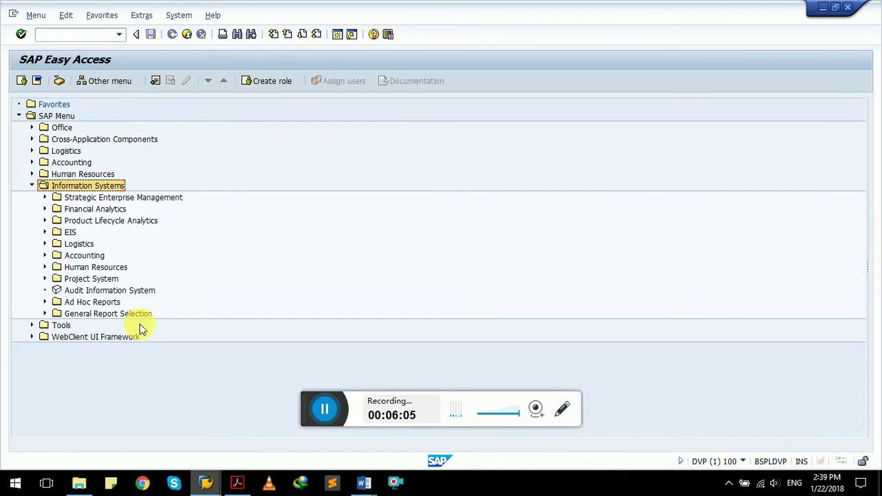
# - Collapse the Information Systems folder and expand the ABAP Workbench folder under Tools
pyautogui.press('Left')
pyautogui.press('Down')
pyautogui.press('Right')
pyautogui.press('Down')
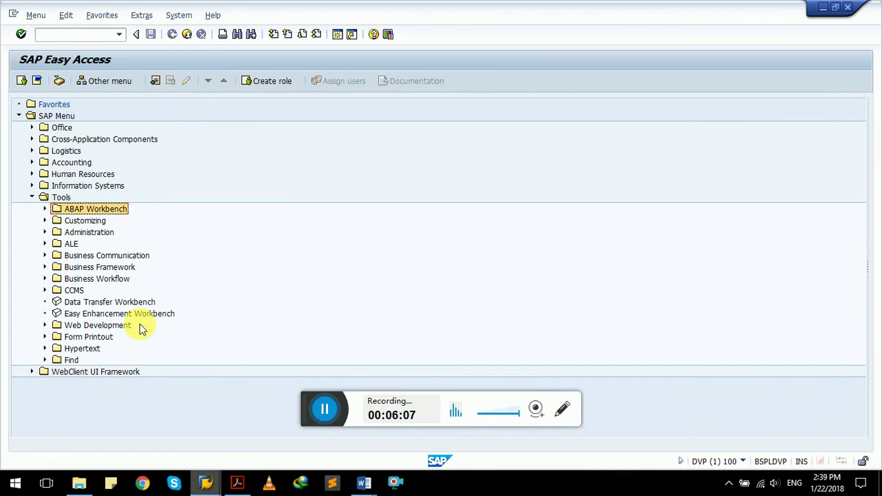
pyautogui.press('Right')
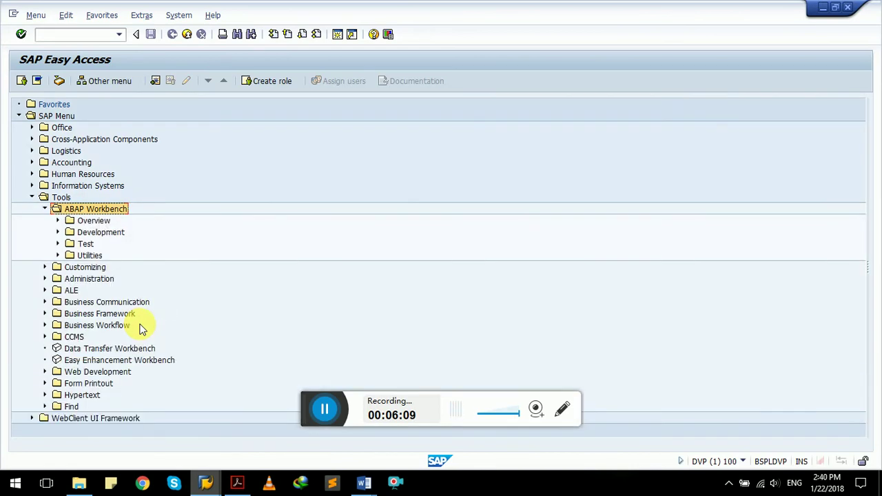
# - View the Overview folder under ABAP Workbench, collapse it again and expand the Development folder
pyautogui.press('Down')
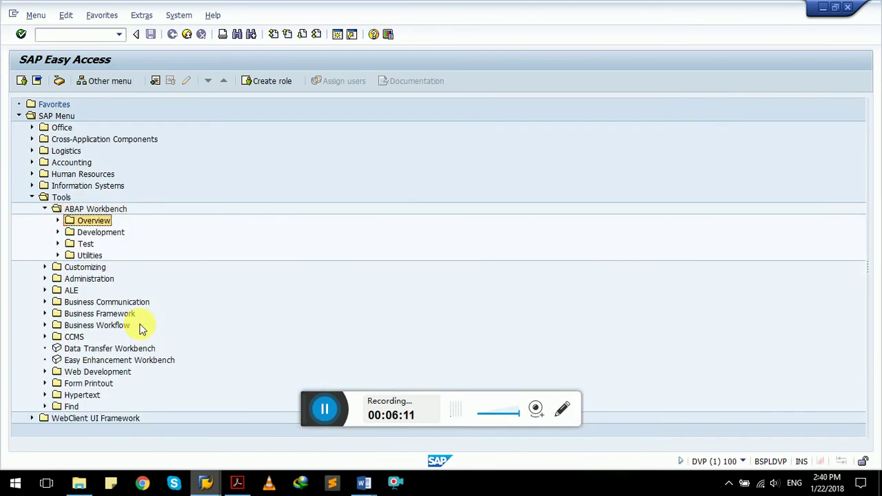
pyautogui.press('Right')
pyautogui.press('Left')
pyautogui.press('Down')
pyautogui.press('Right')
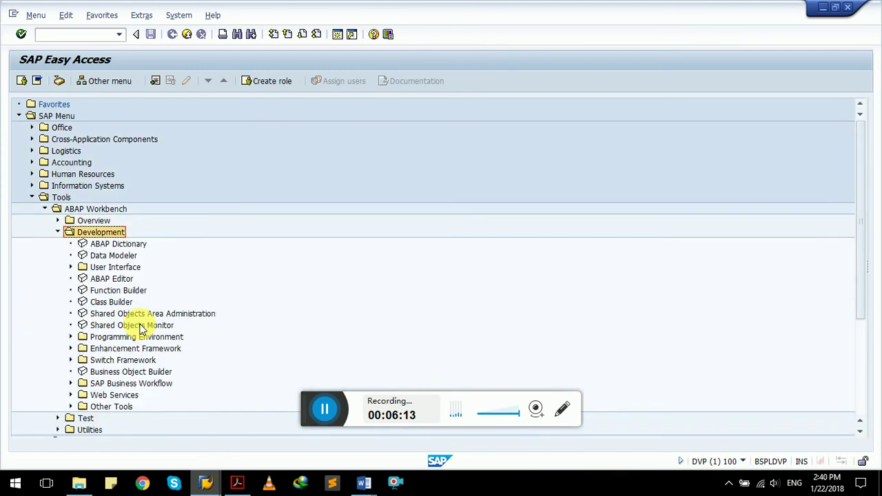
# - Start the ABAP Editor from the Development folder and go back to SAP Easy Access
pyautogui.press('Down')
pyautogui.press('Down')
pyautogui.press('Down')
pyautogui.press('Down')
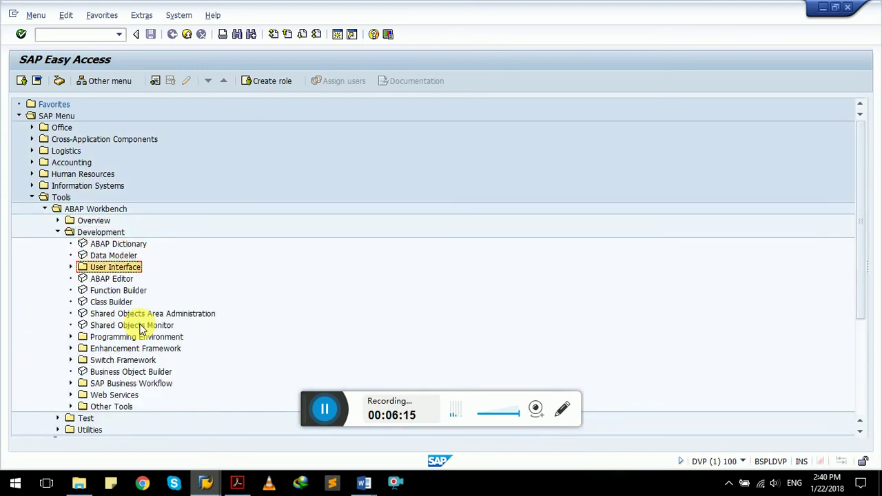
pyautogui.doubleClick(122, 279)
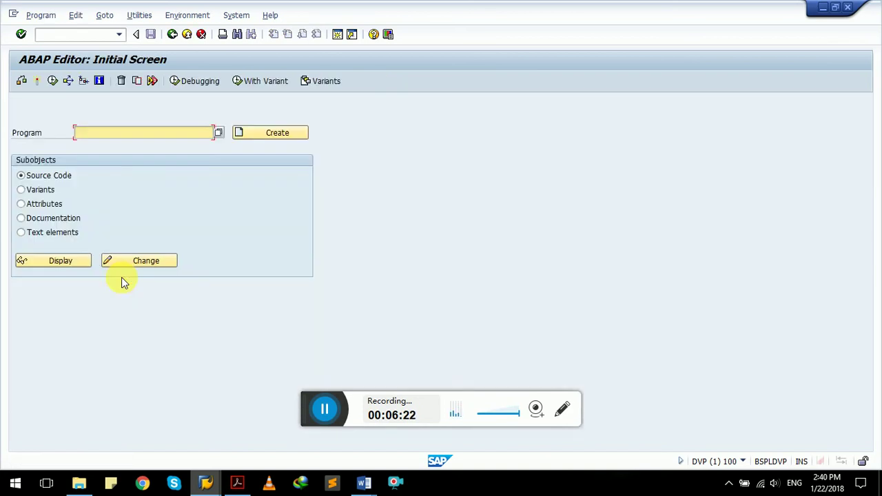
pyautogui.click(173, 34)
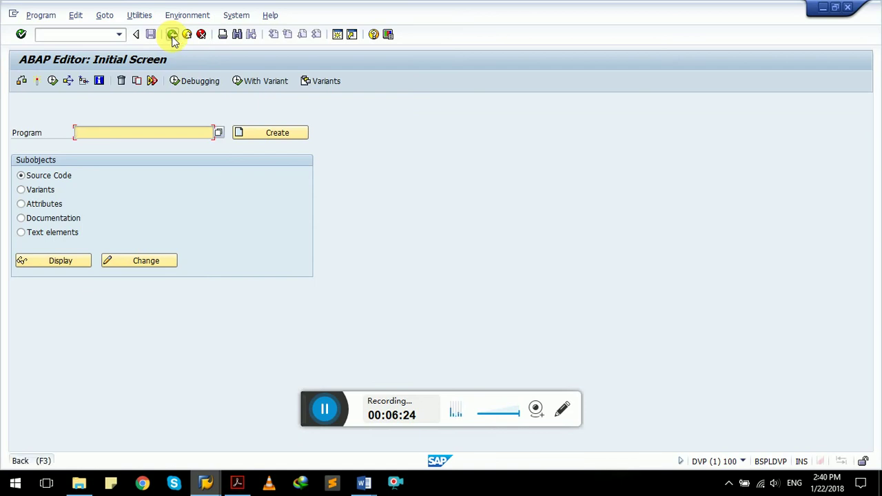
# - Switch to the Word course document and read the Standard Keys and Icons section on exit keys
pyautogui.hotkey('alt', 'Tab')
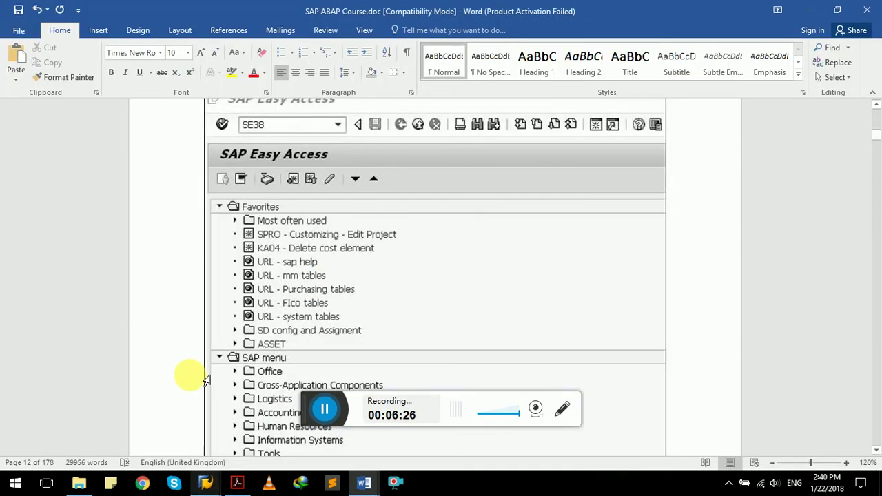
pyautogui.scroll(-3, 209, 381)
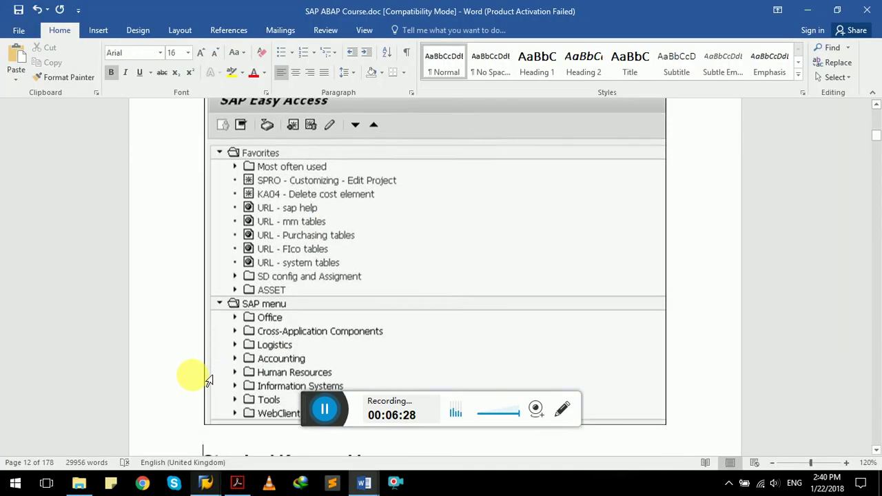
pyautogui.scroll(-9, 208, 381)
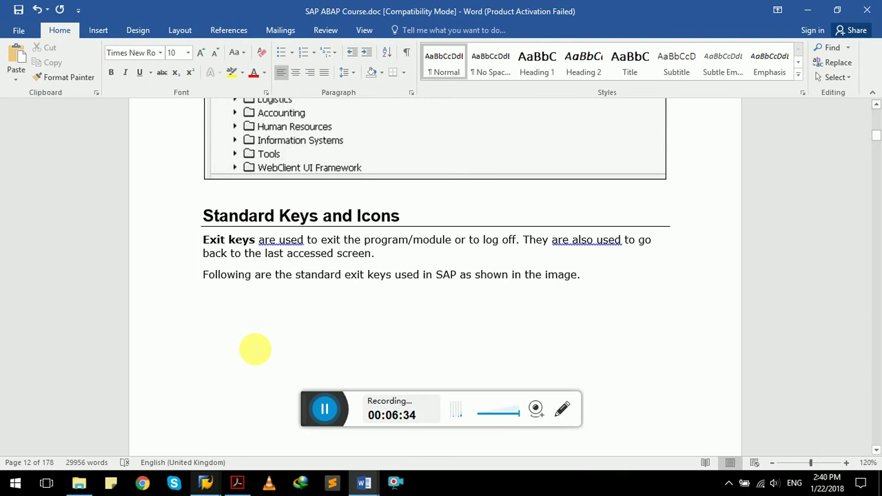
# - Switch to SAP and start the ABAP Editor with transaction code se38
pyautogui.hotkey('alt', 'Tab')
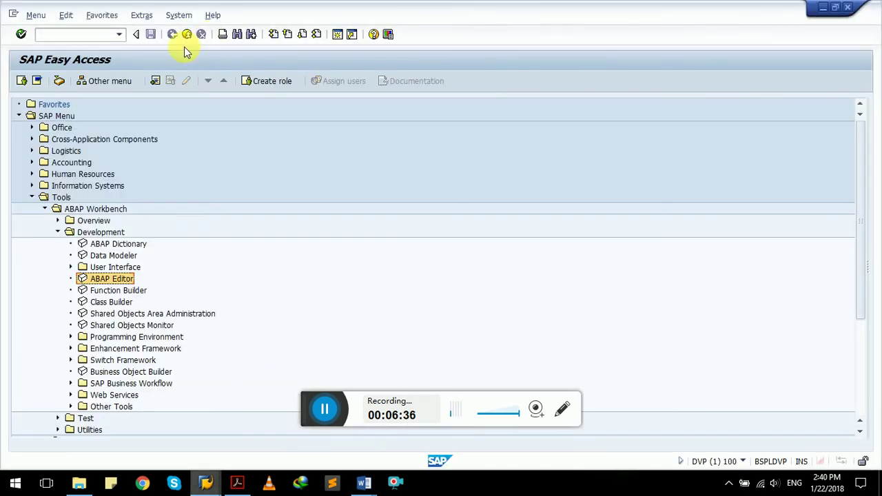
pyautogui.click(81, 34)
pyautogui.write('se3')
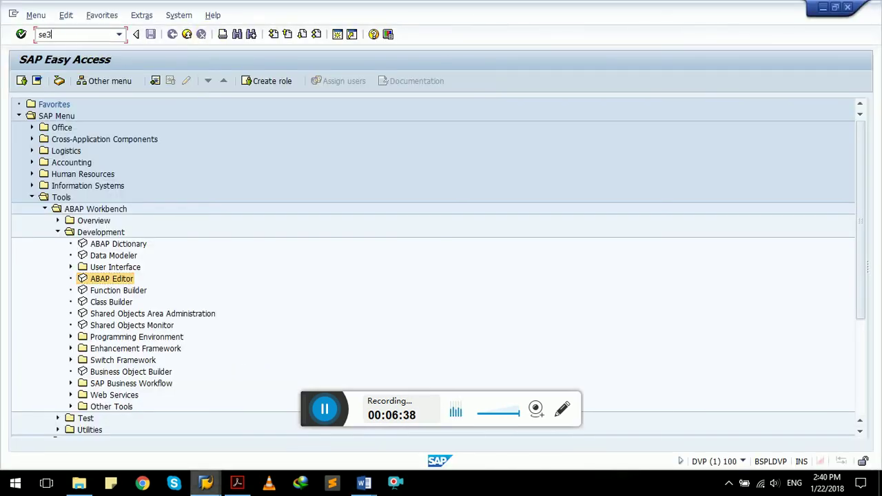
pyautogui.write('8')
pyautogui.press('Return')
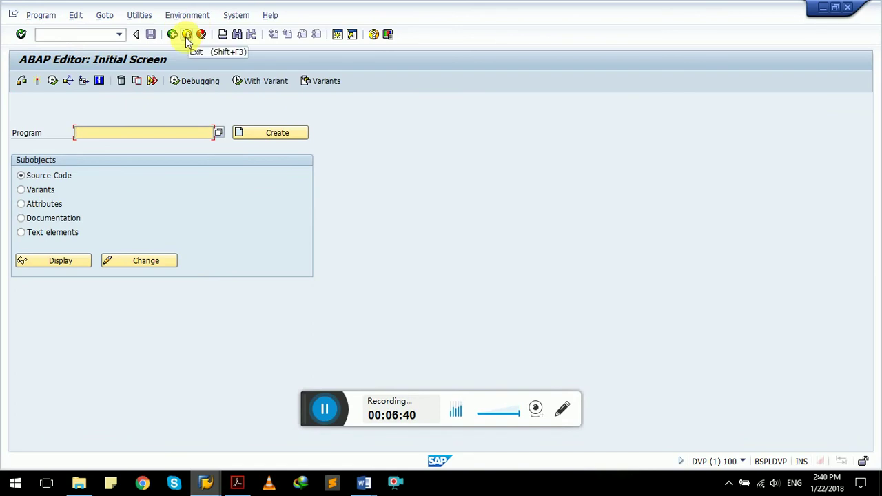
# - After rechecking the exit keys text in Word, exit the ABAP Editor in SAP and collapse the SAP Menu folder
pyautogui.hotkey('alt', 'Tab')
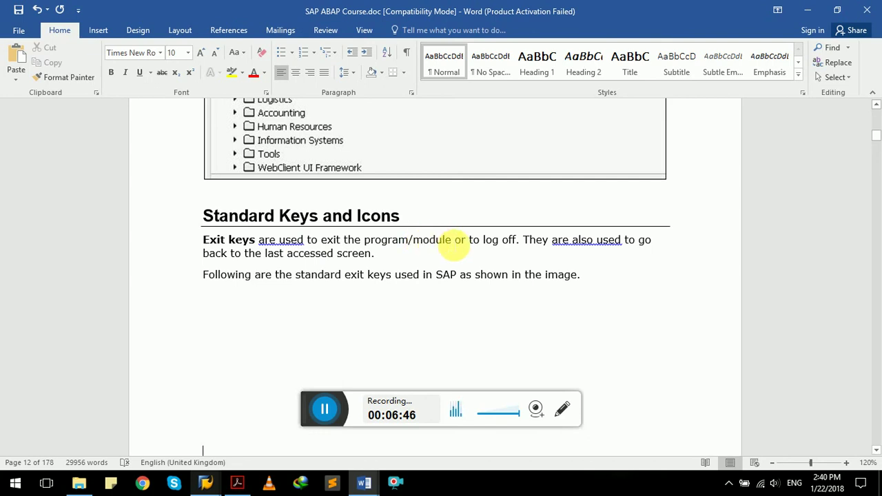
pyautogui.click(429, 252)
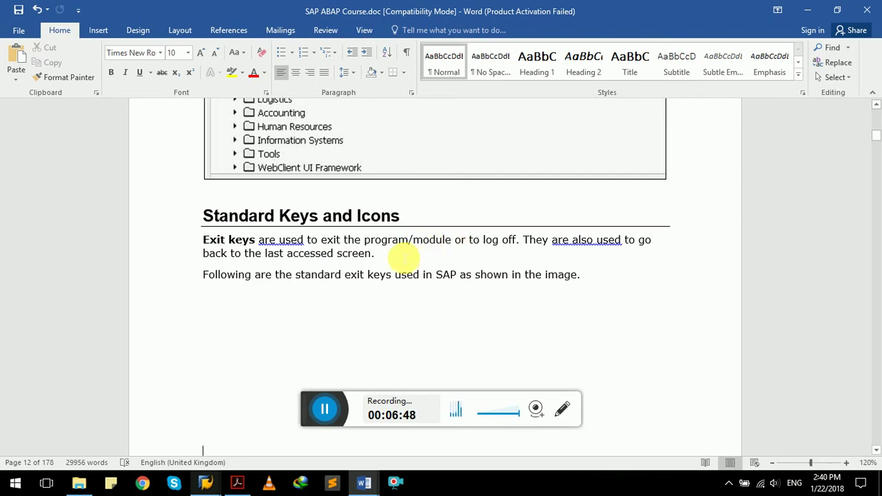
pyautogui.hotkey('alt', 'Tab')
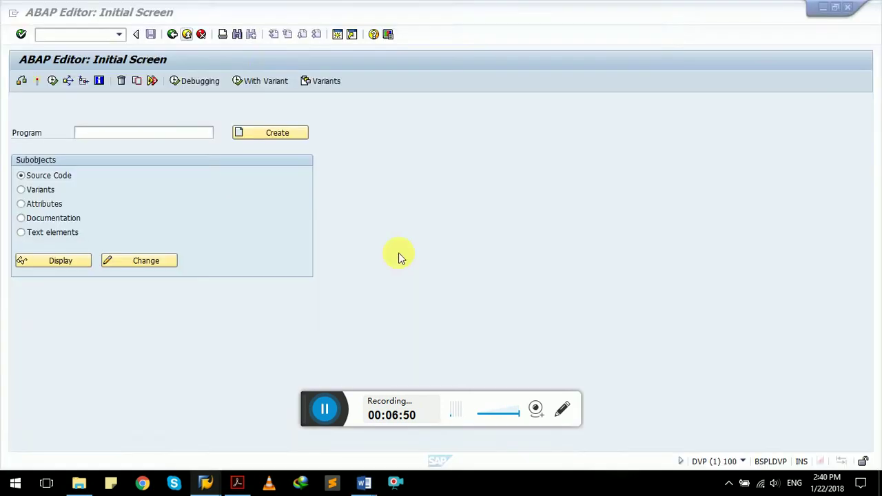
pyautogui.click(184, 36)
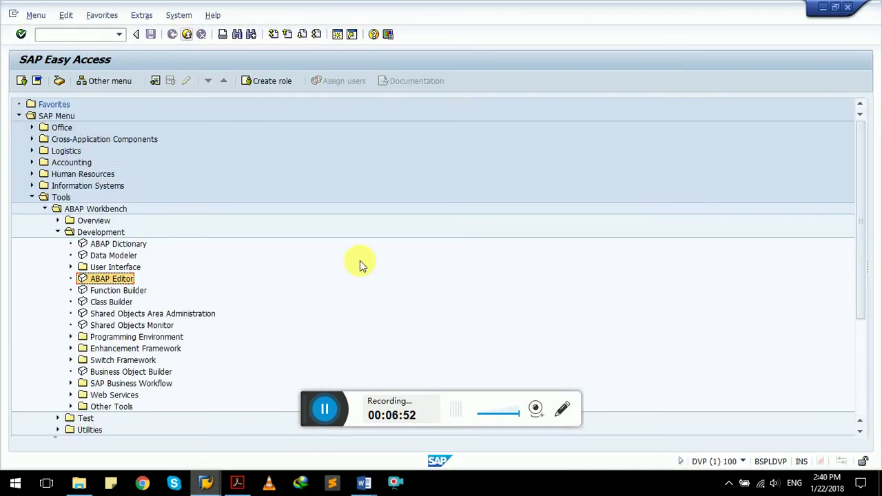
pyautogui.doubleClick(43, 116)
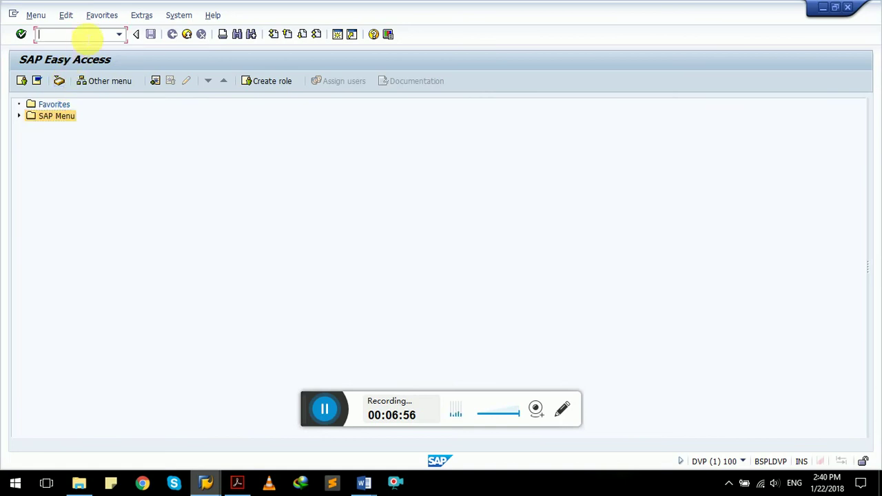
# - Examine the Word document's screenshots of the Back, Exit & Cancel and the Check, Activate, Processing icons
pyautogui.hotkey('alt', 'Tab')
pyautogui.scroll(-8, 433, 221)
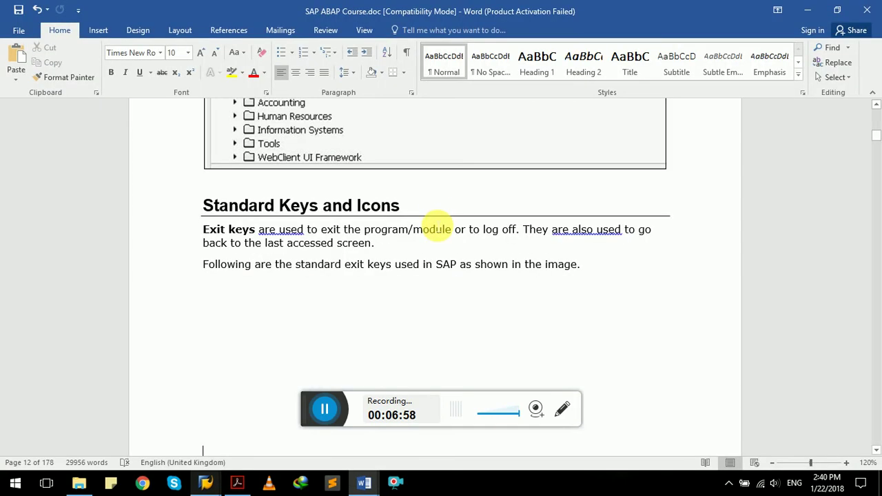
pyautogui.scroll(-7, 433, 221)
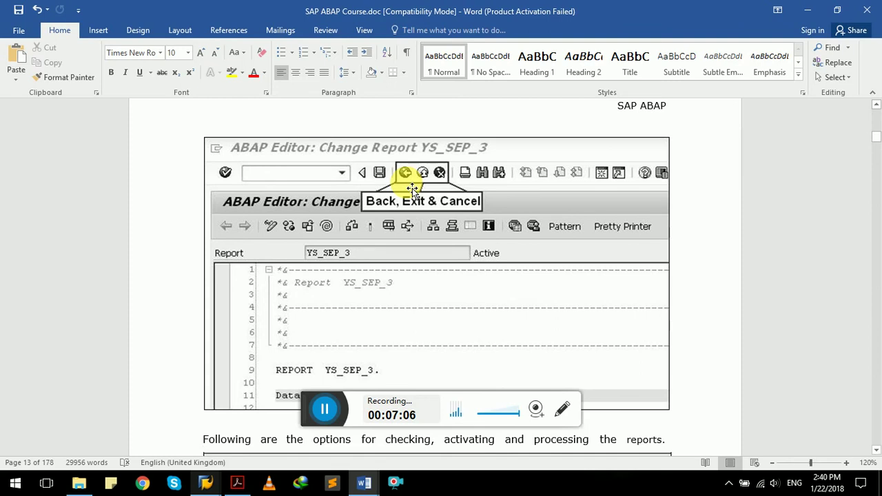
pyautogui.scroll(-3, 412, 188)
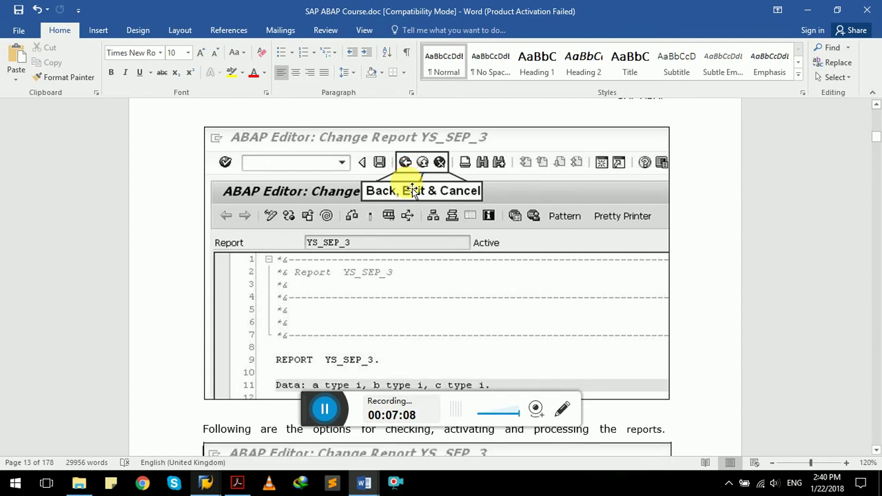
pyautogui.scroll(-6, 411, 189)
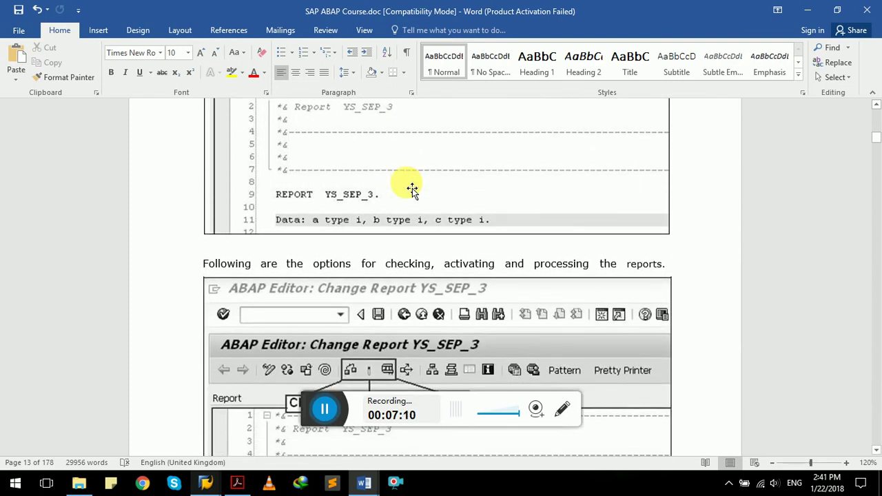
pyautogui.scroll(-2, 412, 188)
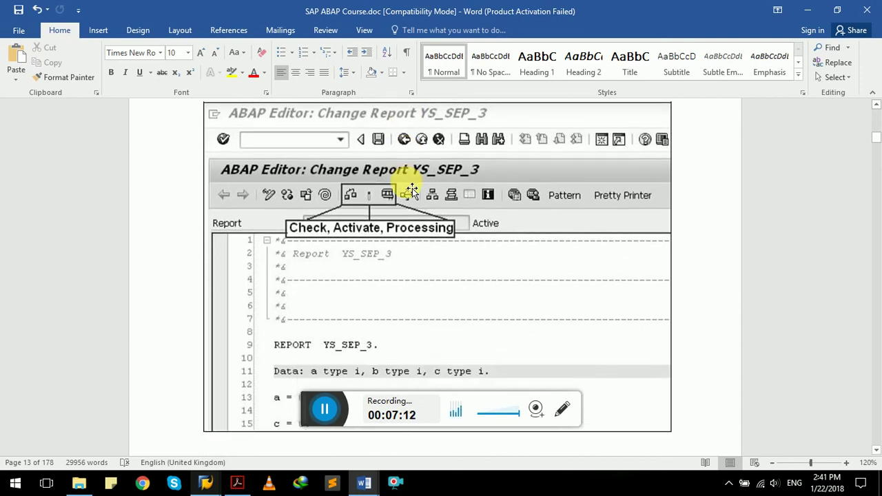
pyautogui.hotkey('alt', 'Tab')
pyautogui.hotkey('alt', 'Tab')
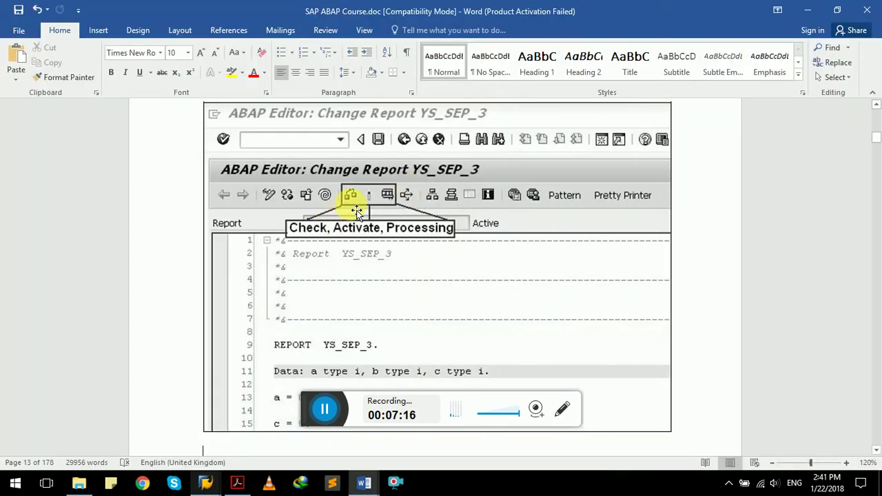
# - Switch to SAP, start transaction se38 and display the source code of program ZHELLO1
pyautogui.hotkey('alt', 'Tab')
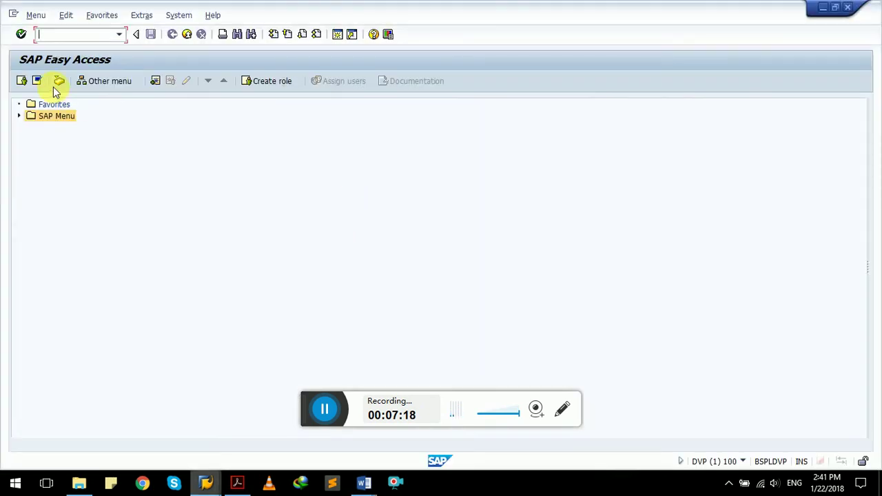
pyautogui.write('se38')
pyautogui.press('Return')
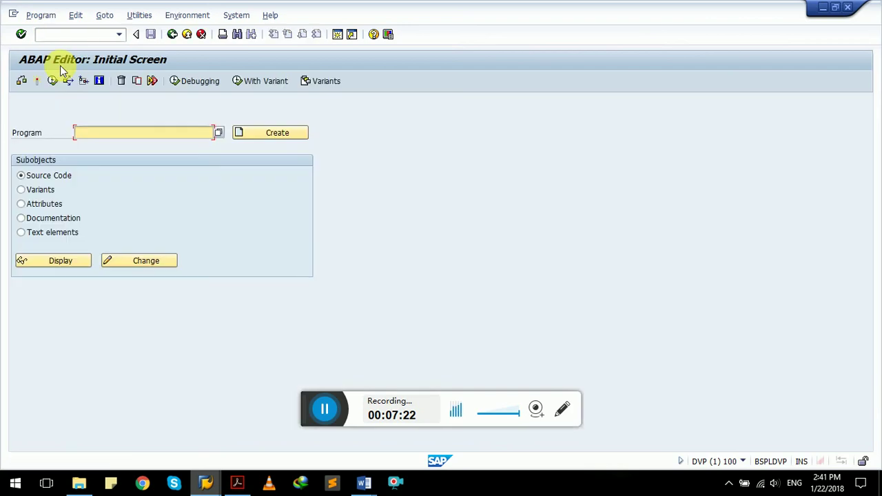
pyautogui.write('z')
pyautogui.press('Down')
pyautogui.press('Return')
pyautogui.click(59, 268)
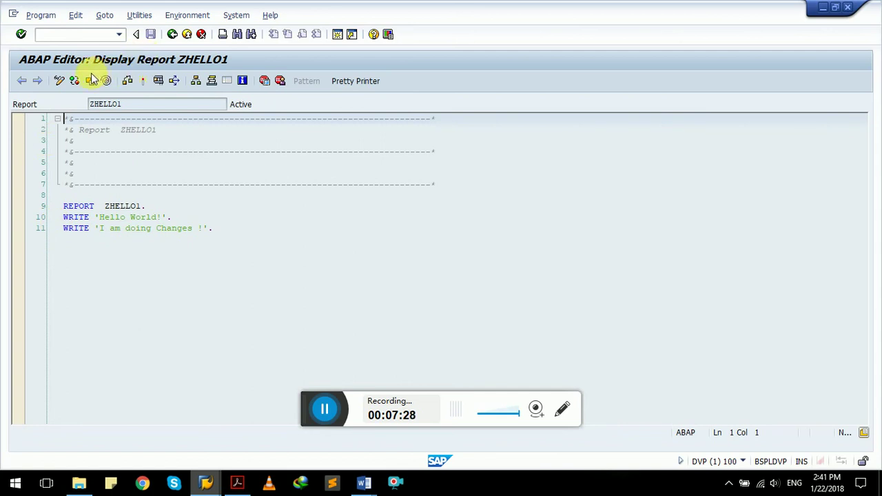
# - Activate report ZHELLO1 and run a syntax check on it
pyautogui.click(144, 83)
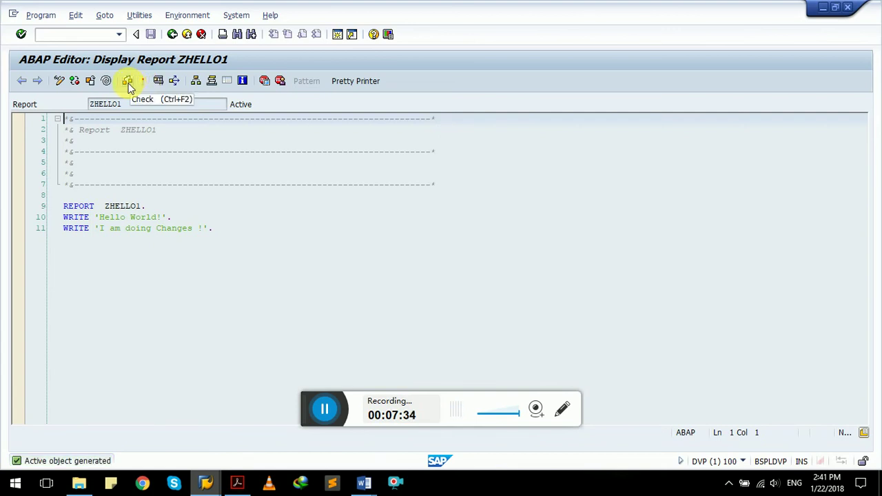
pyautogui.click(128, 83)
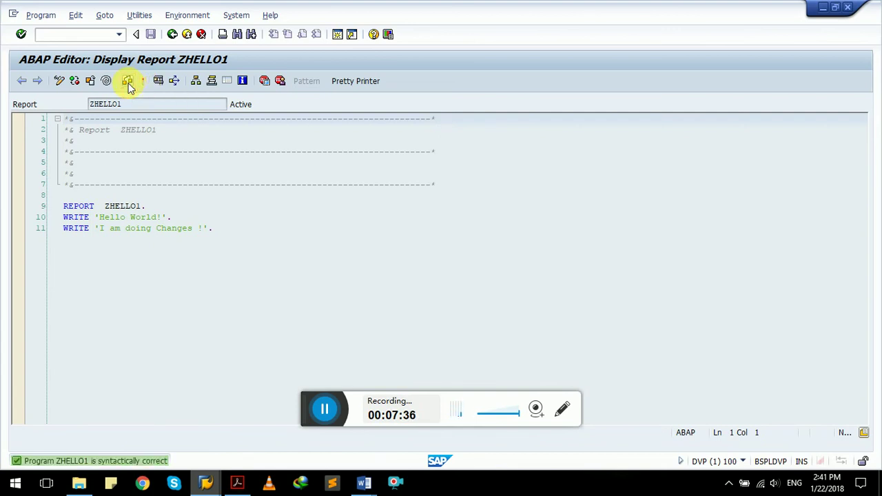
# - Switch ZHELLO1 to change mode, remove the period ending the WRITE statement in line 11, and check the syntax
pyautogui.click(60, 81)
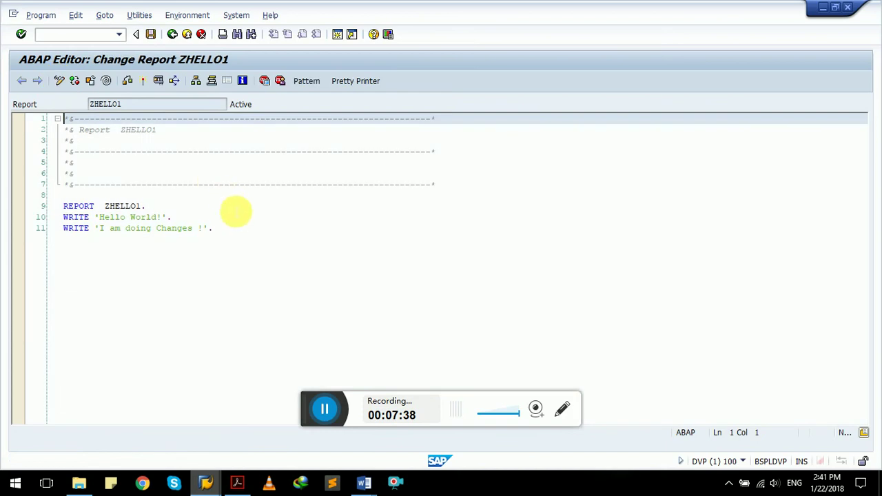
pyautogui.click(227, 230)
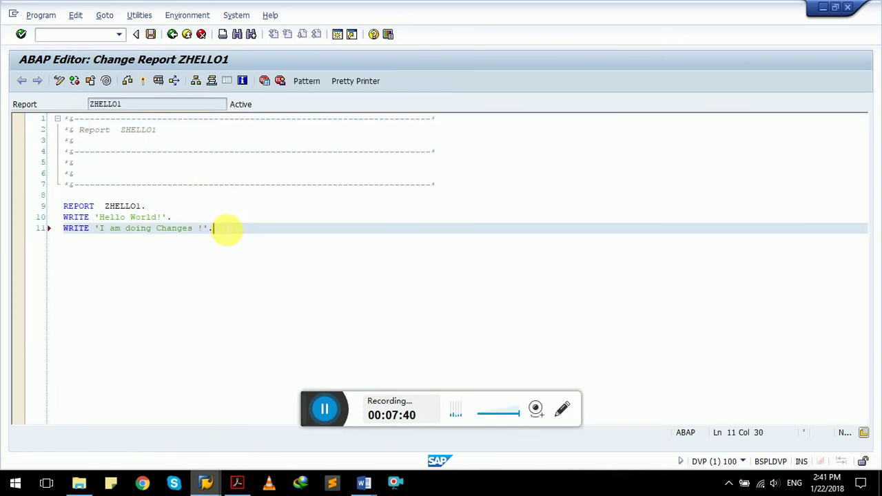
pyautogui.click(128, 82)
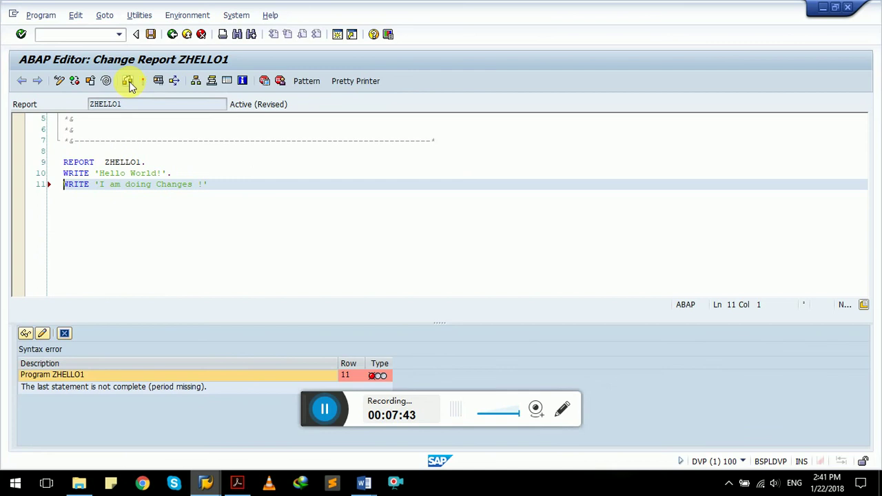
# - Go to the code line of the missing-period error, then try to activate the report and choose to display the errors
pyautogui.click(77, 388)
pyautogui.doubleClick(78, 387)
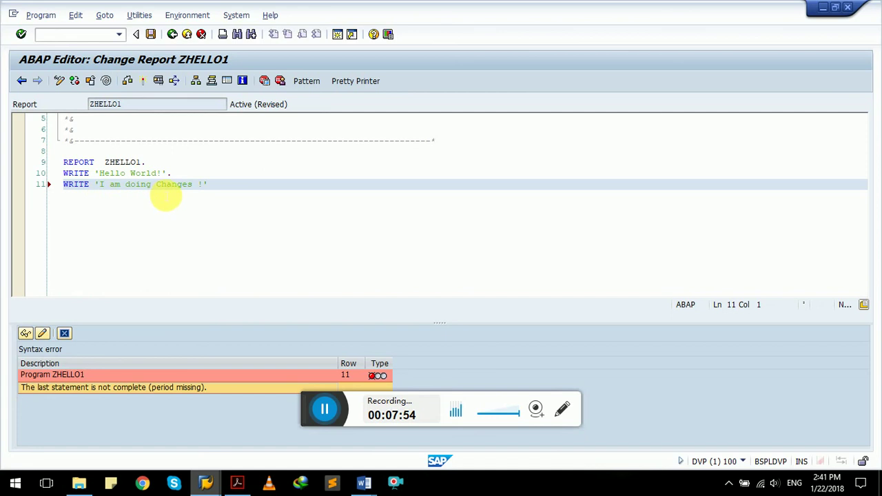
pyautogui.click(144, 81)
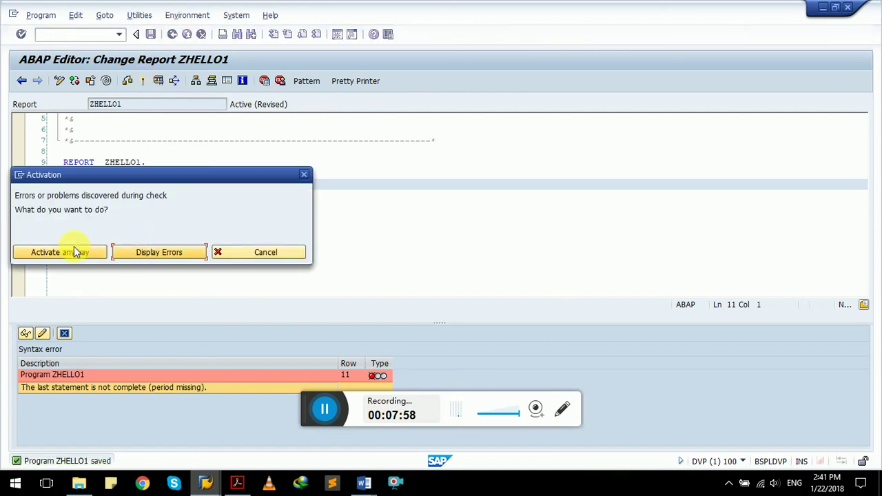
pyautogui.click(174, 254)
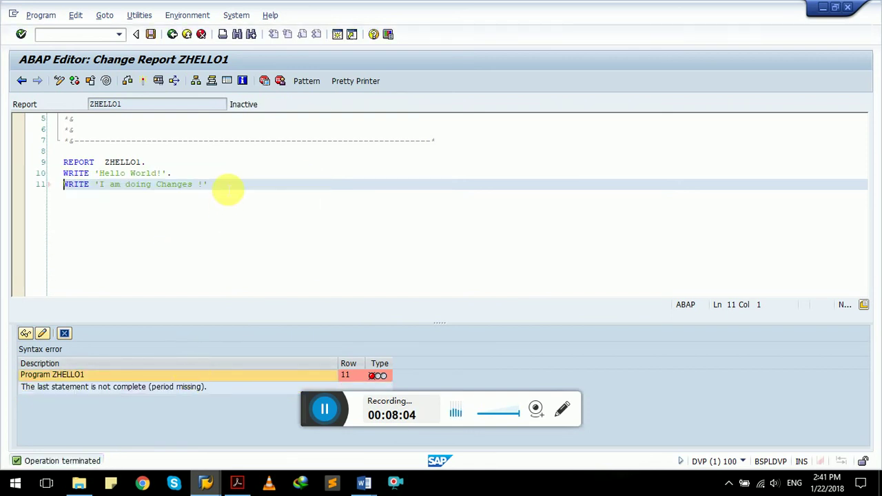
# - End the WRITE statement in line 11 of ZHELLO1 with a period and check the report's syntax
pyautogui.click(227, 184)
pyautogui.write('.')
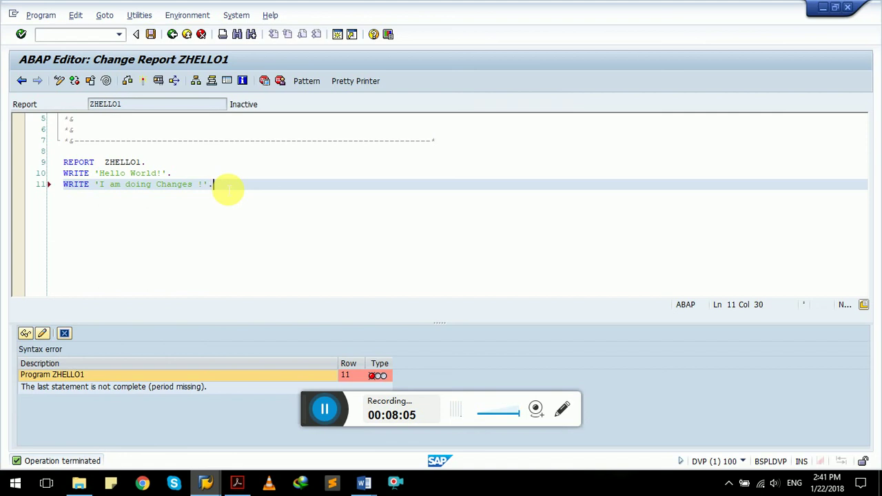
pyautogui.click(128, 80)
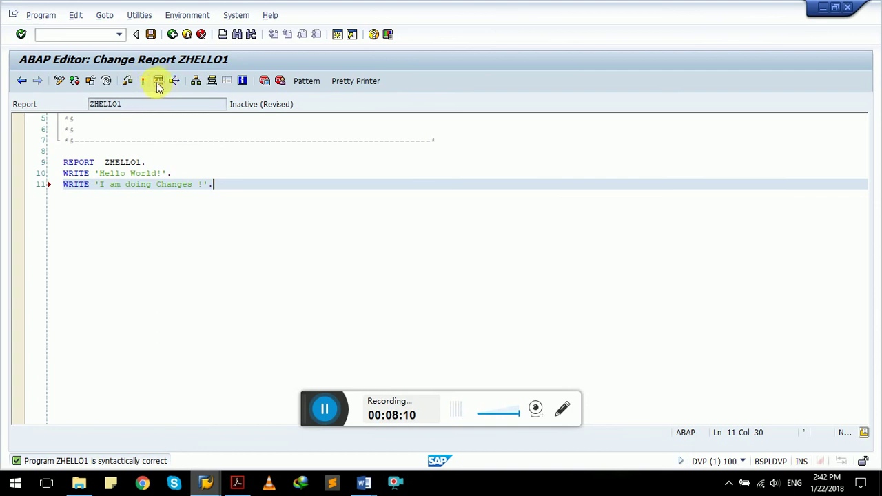
# - Activate report ZHELLO1 and run it with direct processing, returning to the editor from the output list
pyautogui.click(142, 80)
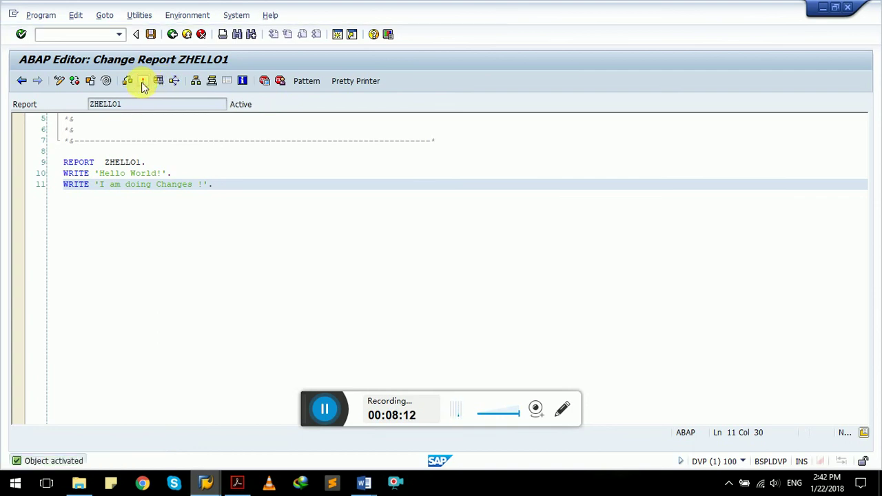
pyautogui.click(156, 83)
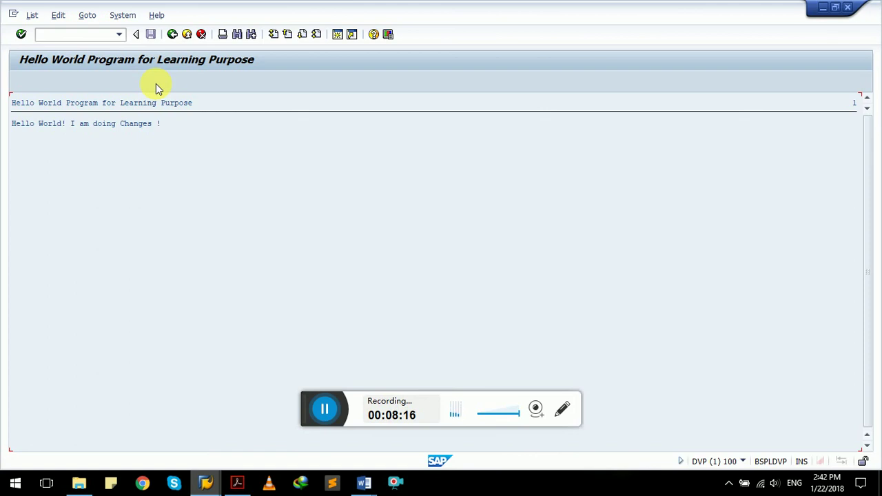
pyautogui.click(170, 34)
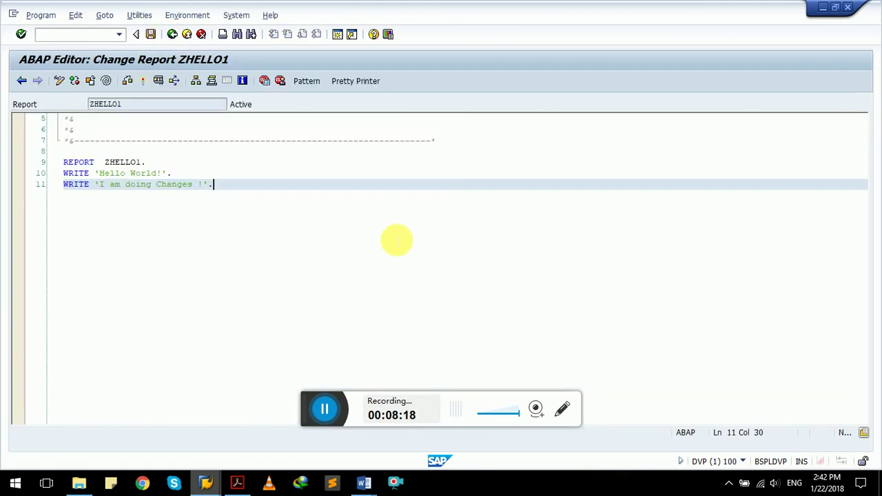
# - Switch to the SAP ABAP Course document in Word and read the Log Off section on page 14
pyautogui.hotkey('alt', 'Tab')
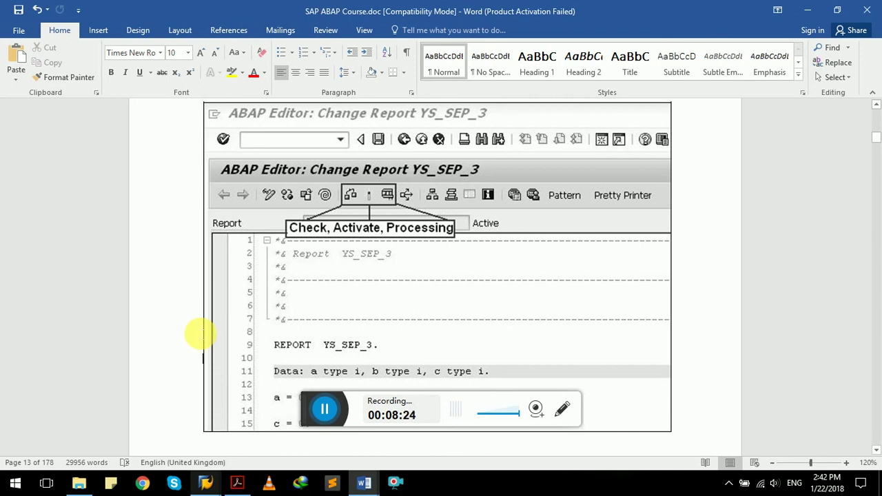
pyautogui.scroll(-8, 200, 334)
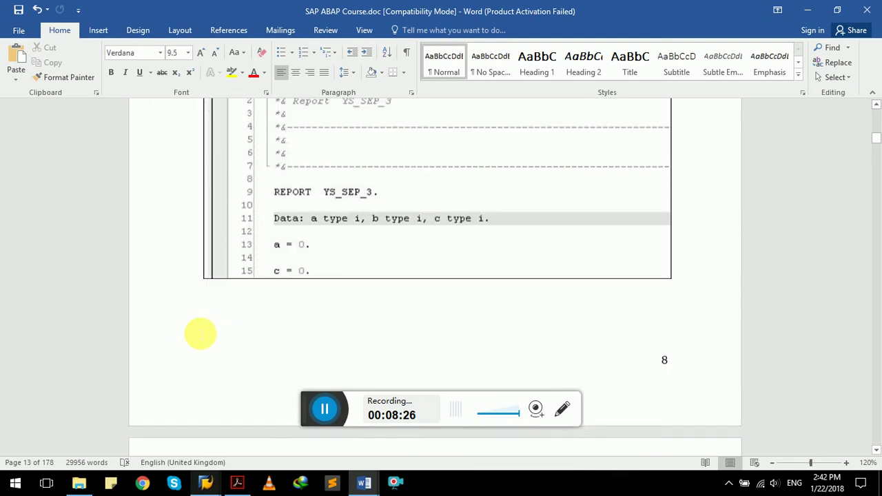
pyautogui.scroll(-6, 200, 334)
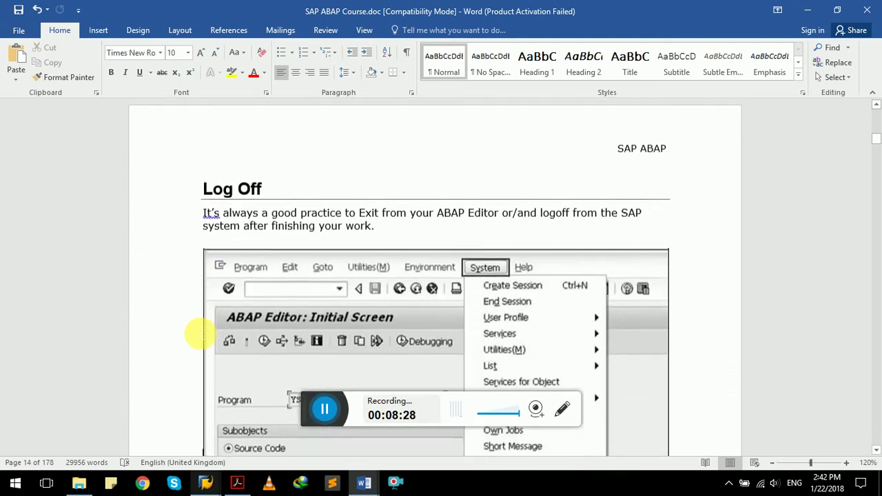
pyautogui.scroll(-1, 200, 334)
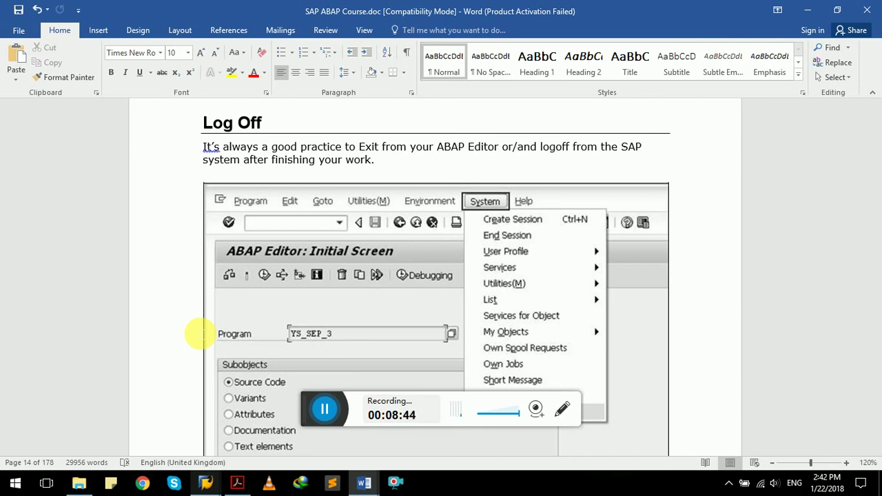
# - Switch to SAP and log off from the system, confirming the log-off question with Yes
pyautogui.hotkey('alt', 'Tab')
pyautogui.click(235, 16)
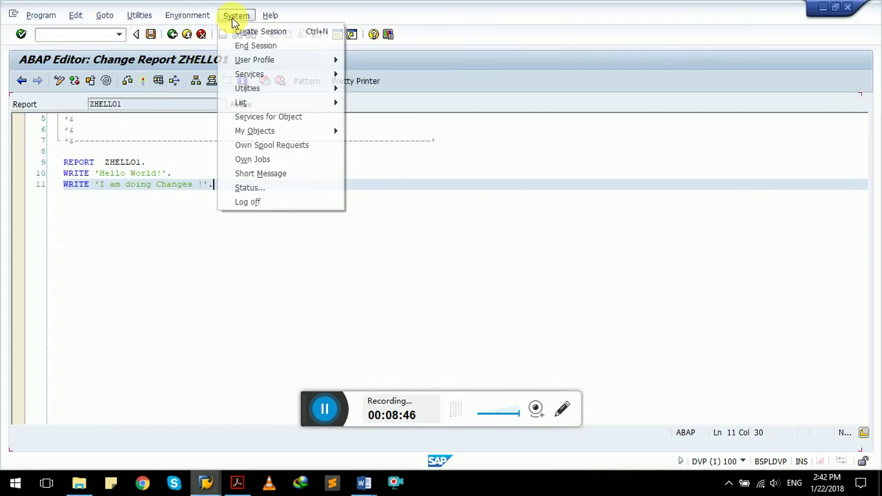
pyautogui.click(272, 199)
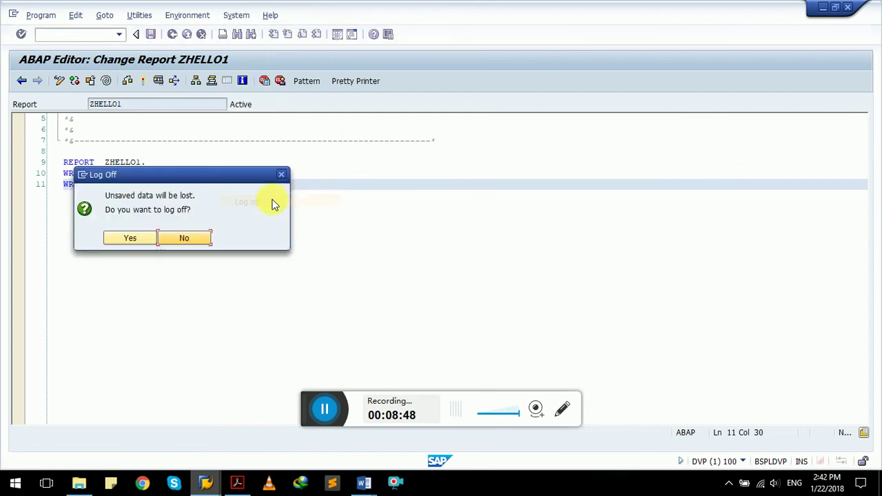
pyautogui.click(133, 241)
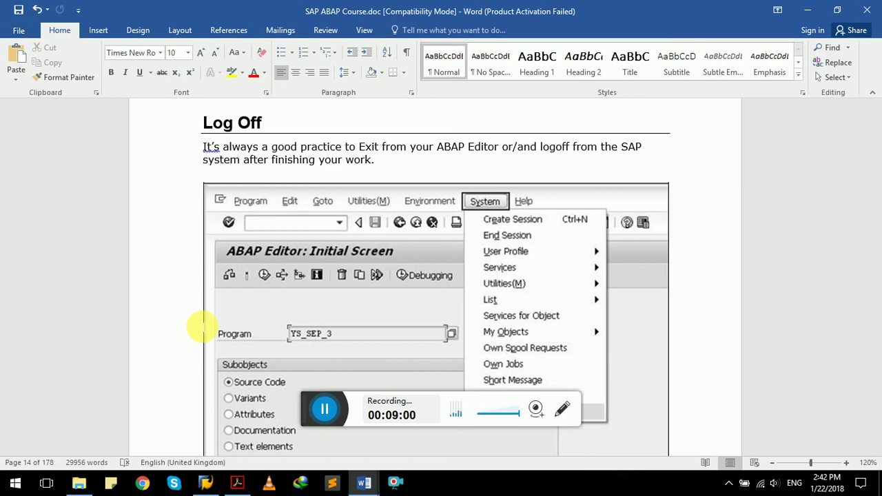
# - Review the course document backwards from the Log Off section to the start of chapter 3, ABAP – Screen Navigation
pyautogui.scroll(10, 201, 328)
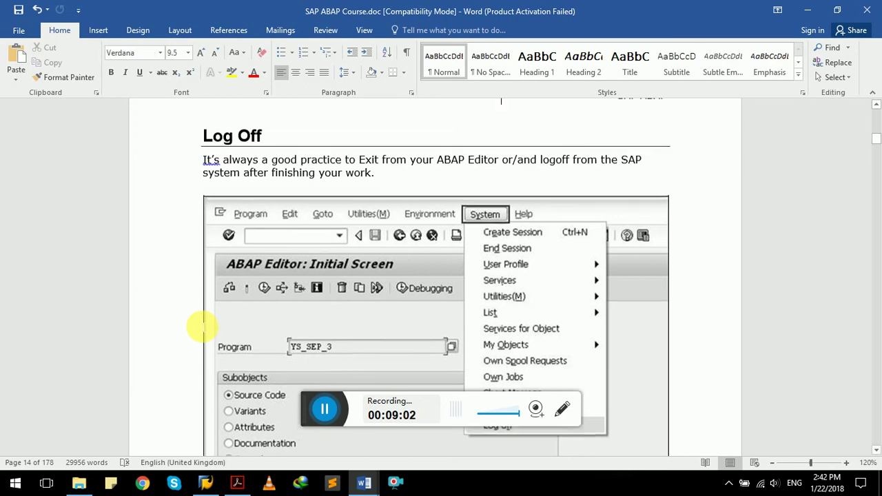
pyautogui.scroll(10, 201, 327)
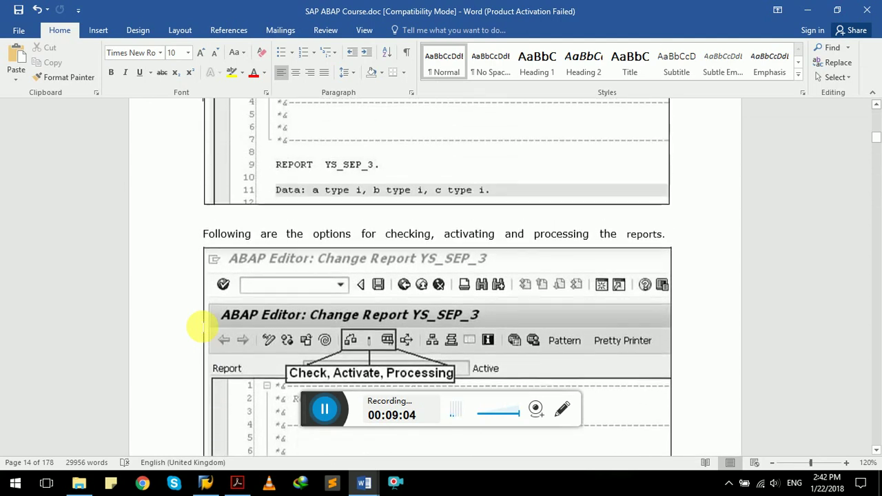
pyautogui.scroll(10, 201, 328)
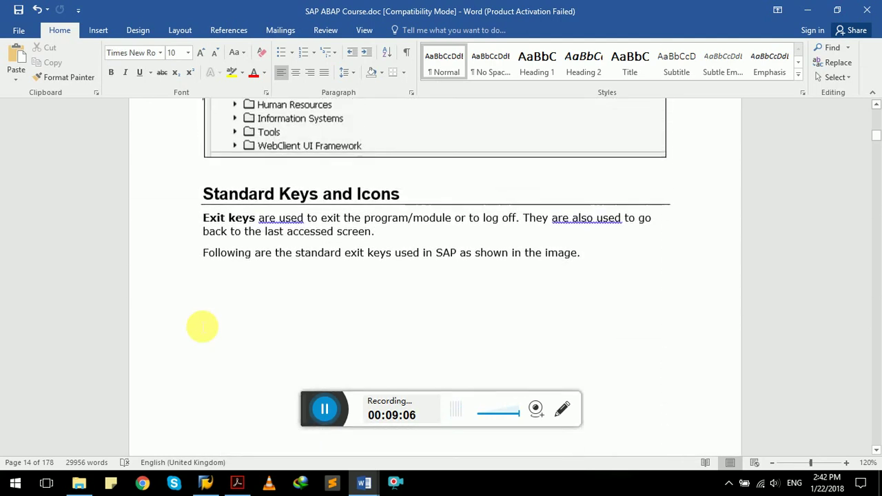
pyautogui.scroll(10, 201, 328)
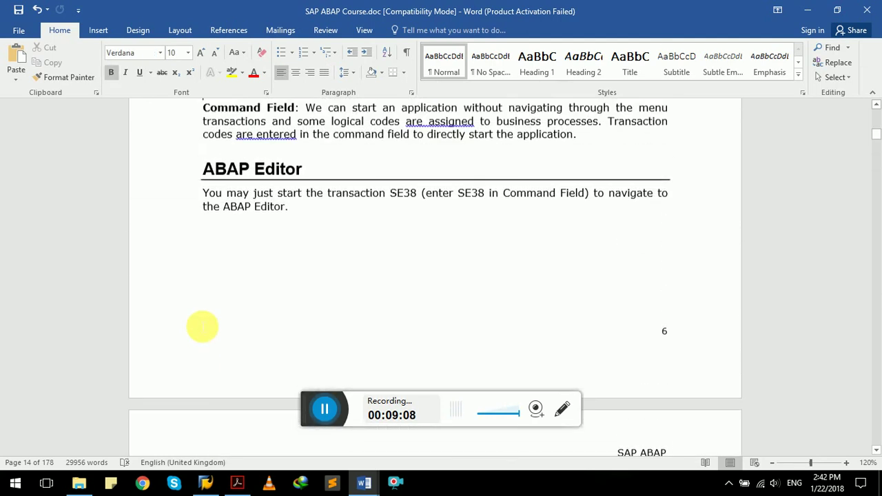
pyautogui.scroll(12, 201, 328)
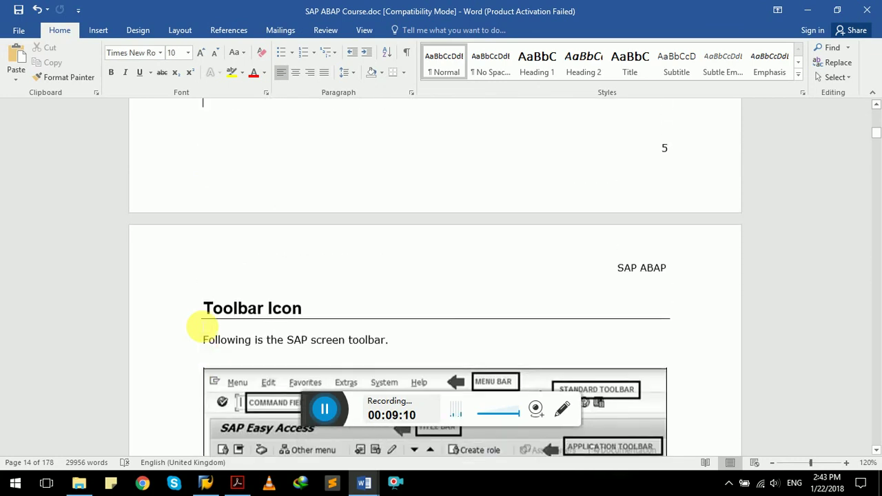
pyautogui.press('Up')
pyautogui.press('Up')
pyautogui.press('Up')
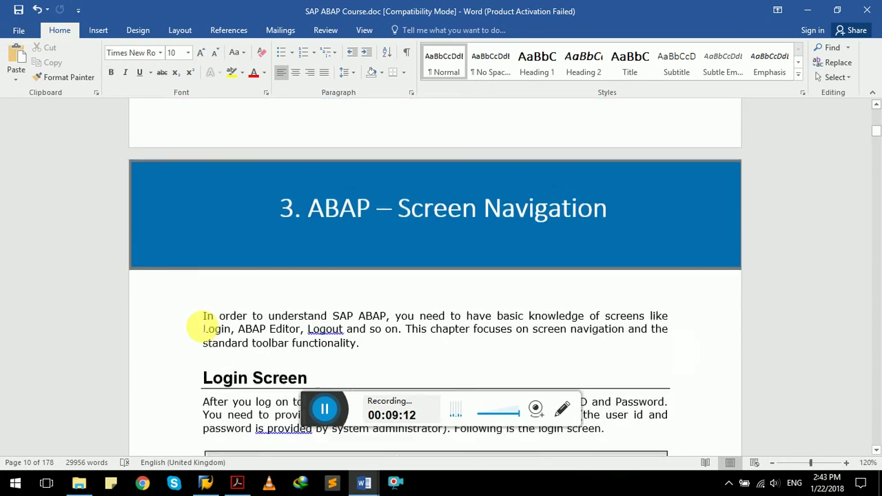